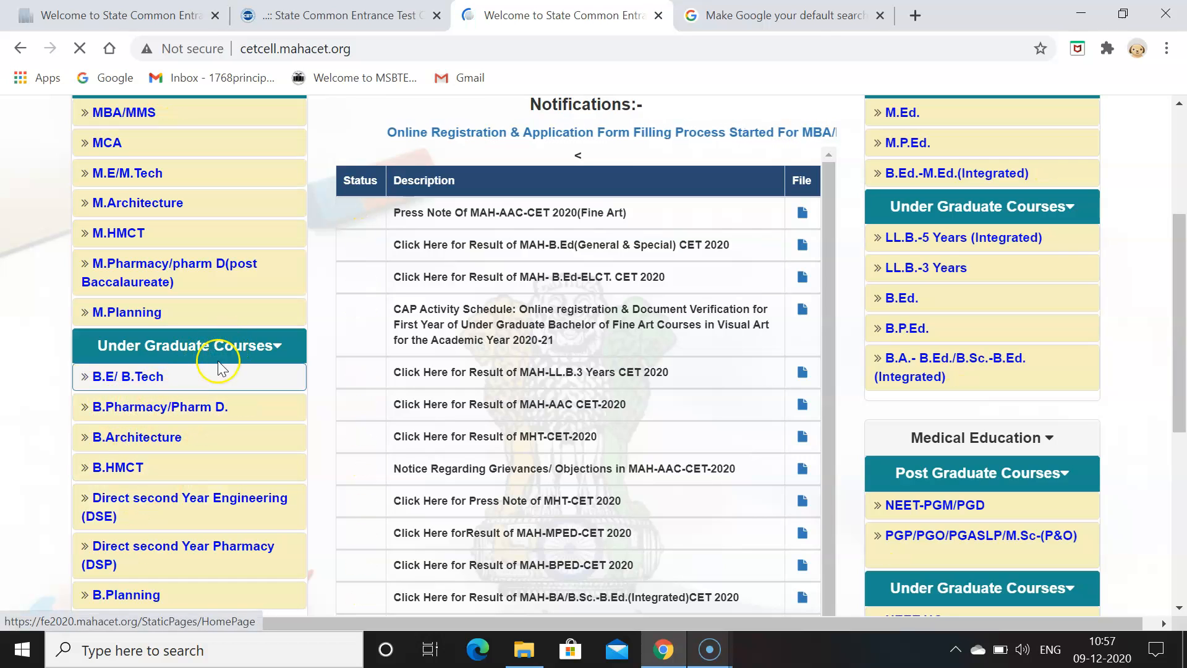
Open the B.Pharmacy/Pharm D. undergraduate admissions site and start a new candidate registration.
click(179, 413)
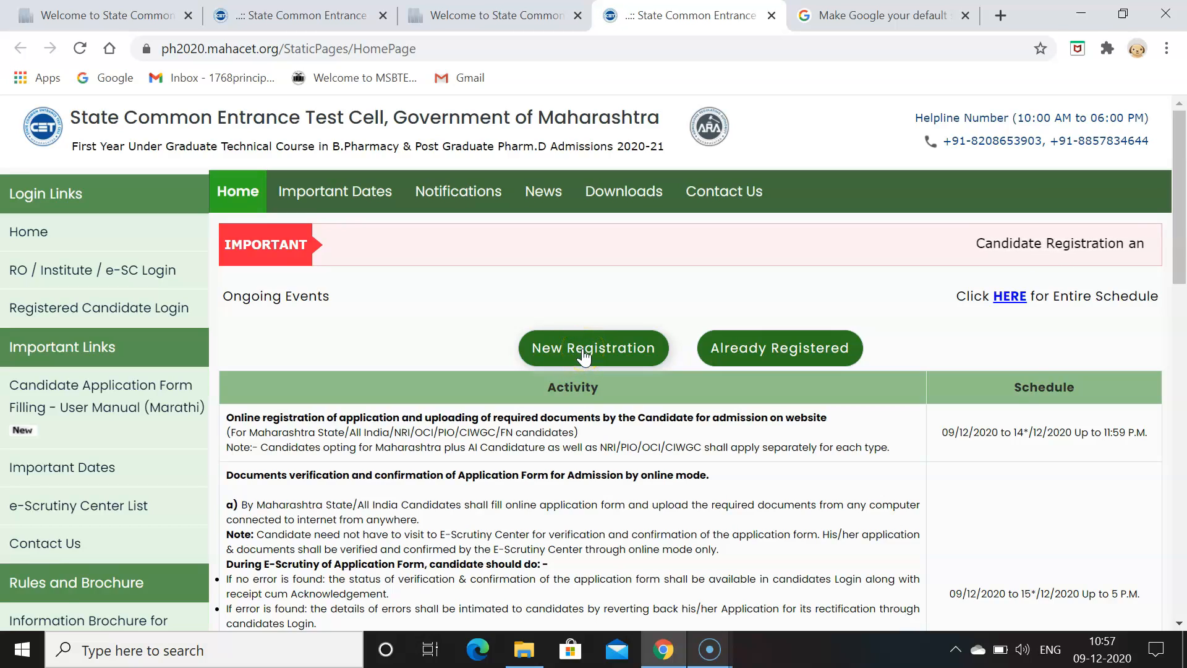
click(584, 351)
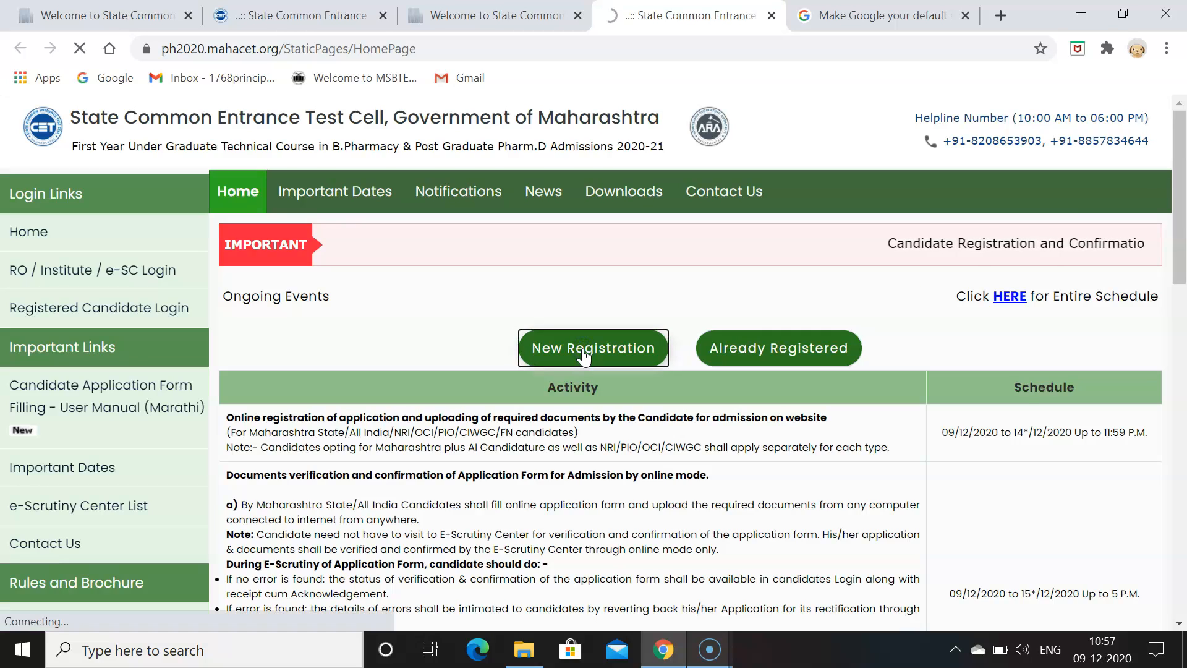
click(574, 269)
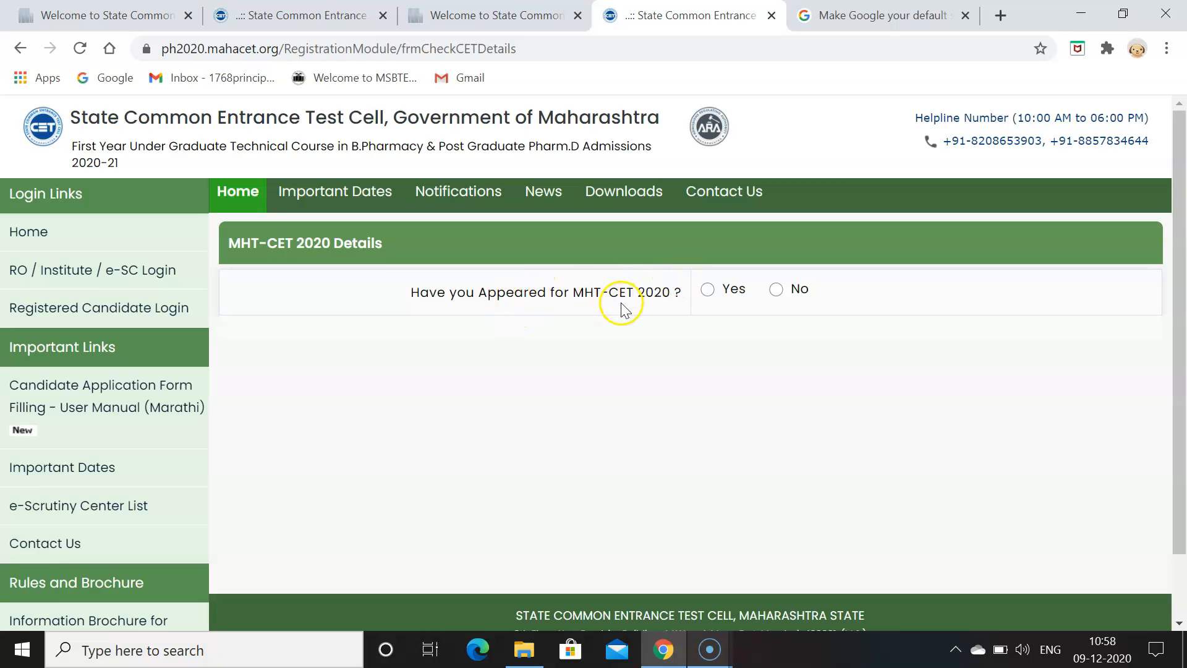
Answer Yes to having appeared for MHT-CET 2020, and save the candidate's CET details to proceed to registration.
click(707, 291)
click(739, 339)
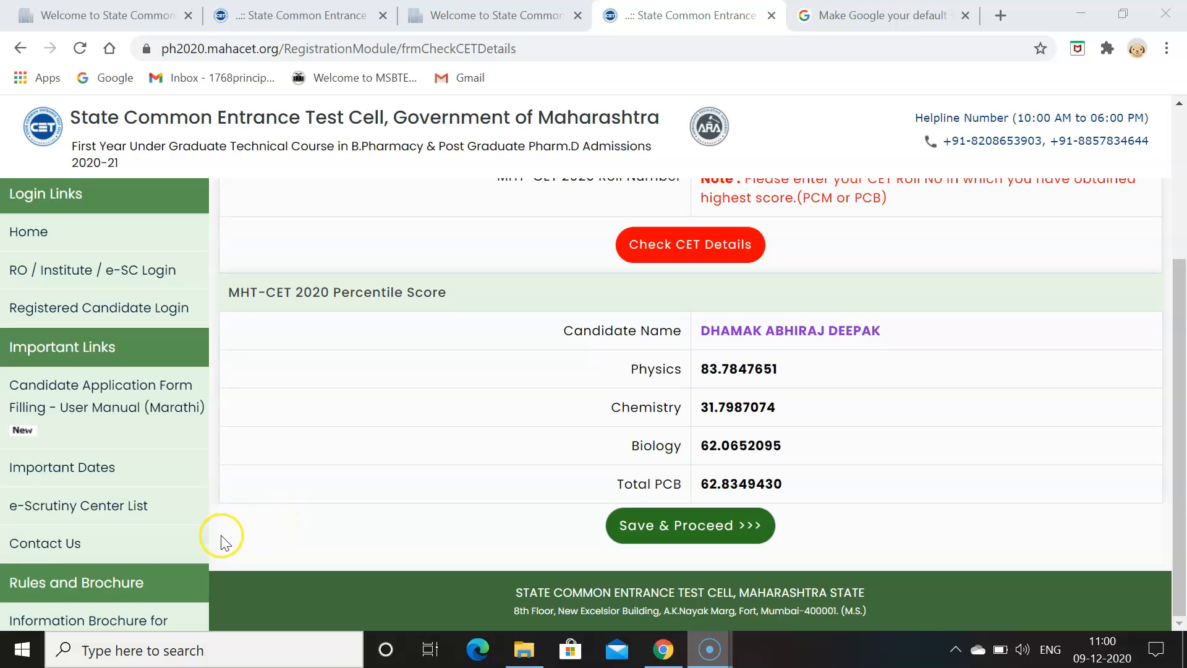
click(24, 648)
click(691, 529)
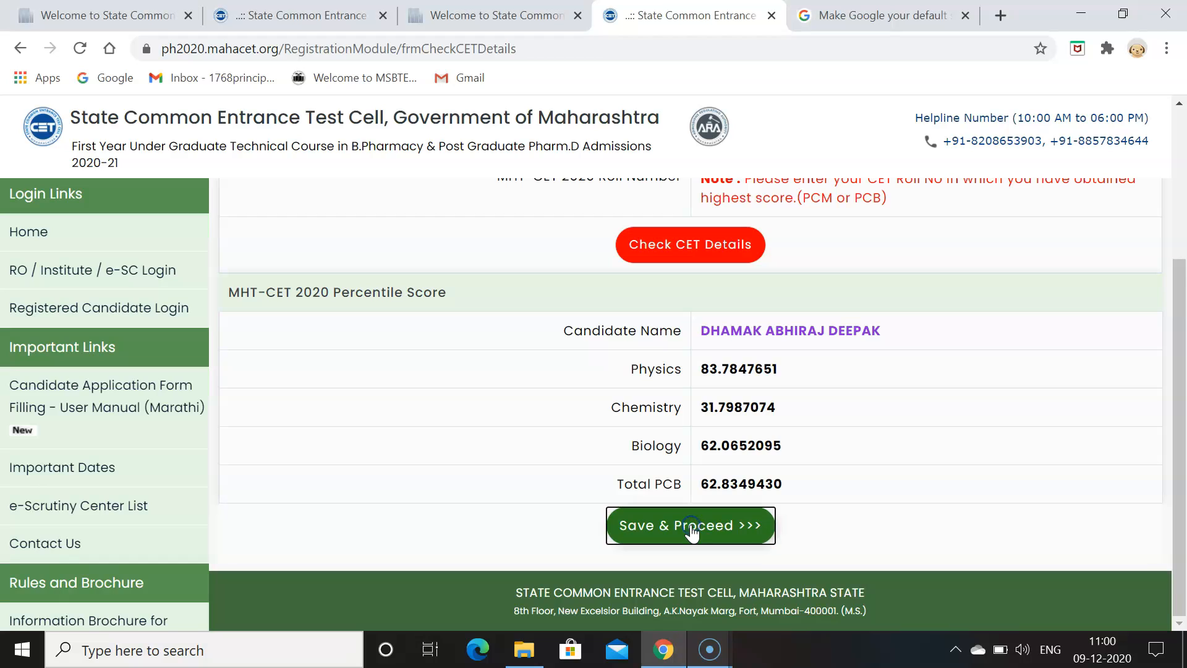
click(685, 530)
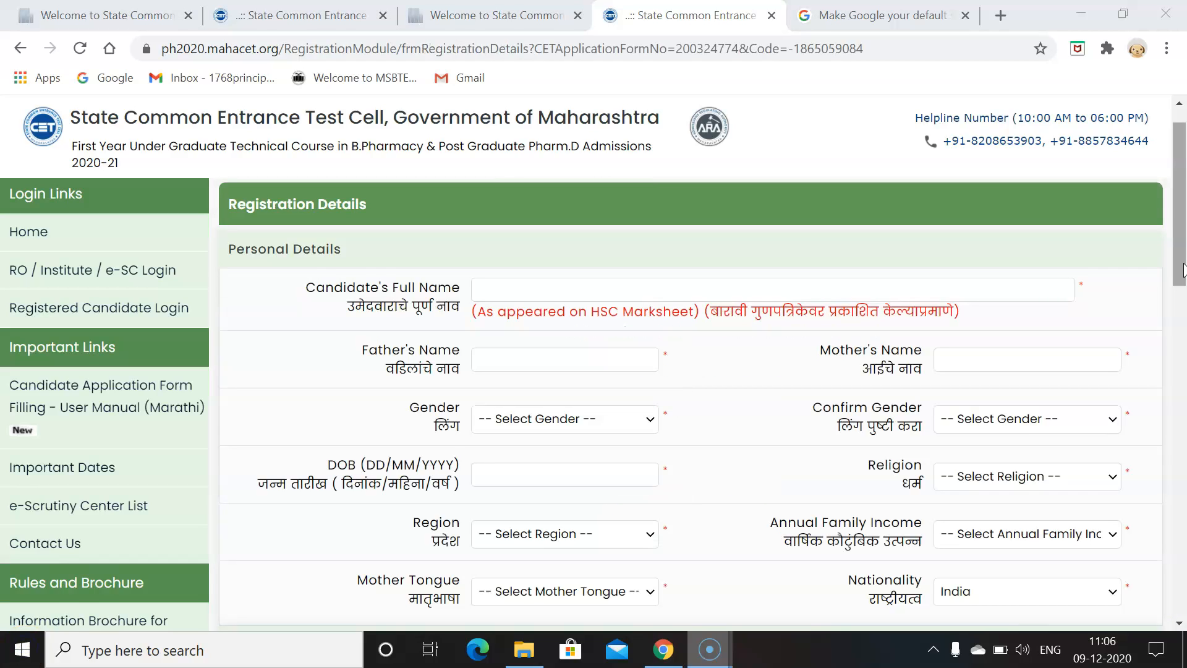
Examine the Personal Details fields, including the choices for gender, religion, region, annual family income and mother tongue.
mouse_move(1180, 258)
mouse_down()
mouse_move(1181, 268)
mouse_move(1182, 259)
mouse_up()
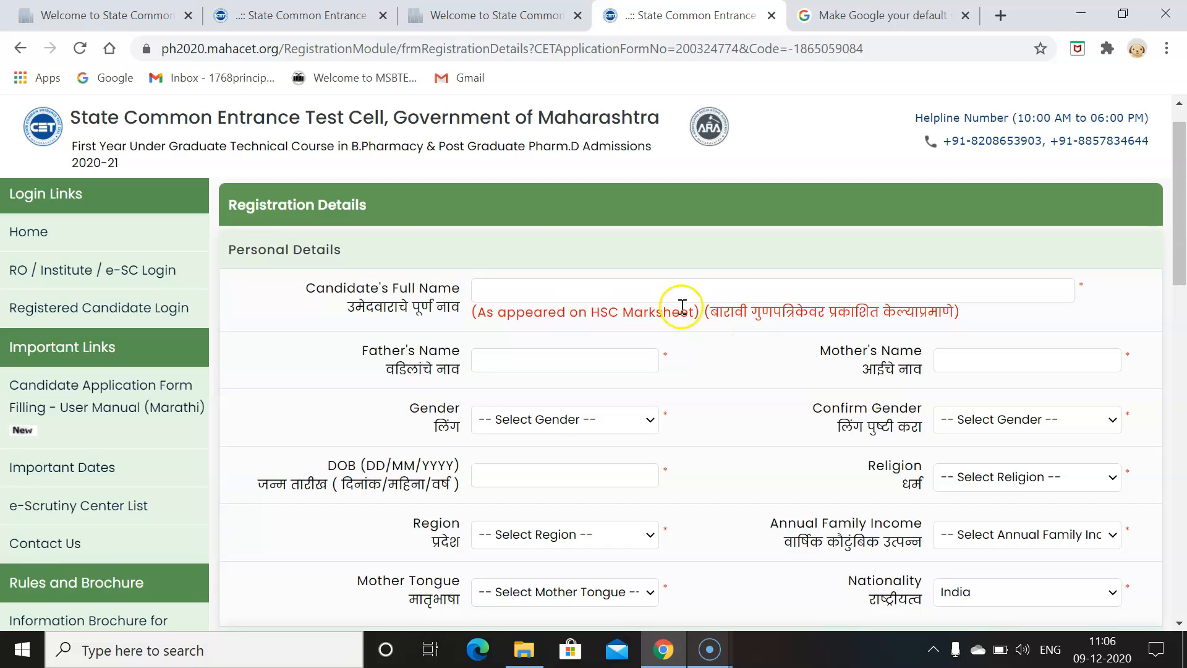
drag(1178, 266, 1177, 285)
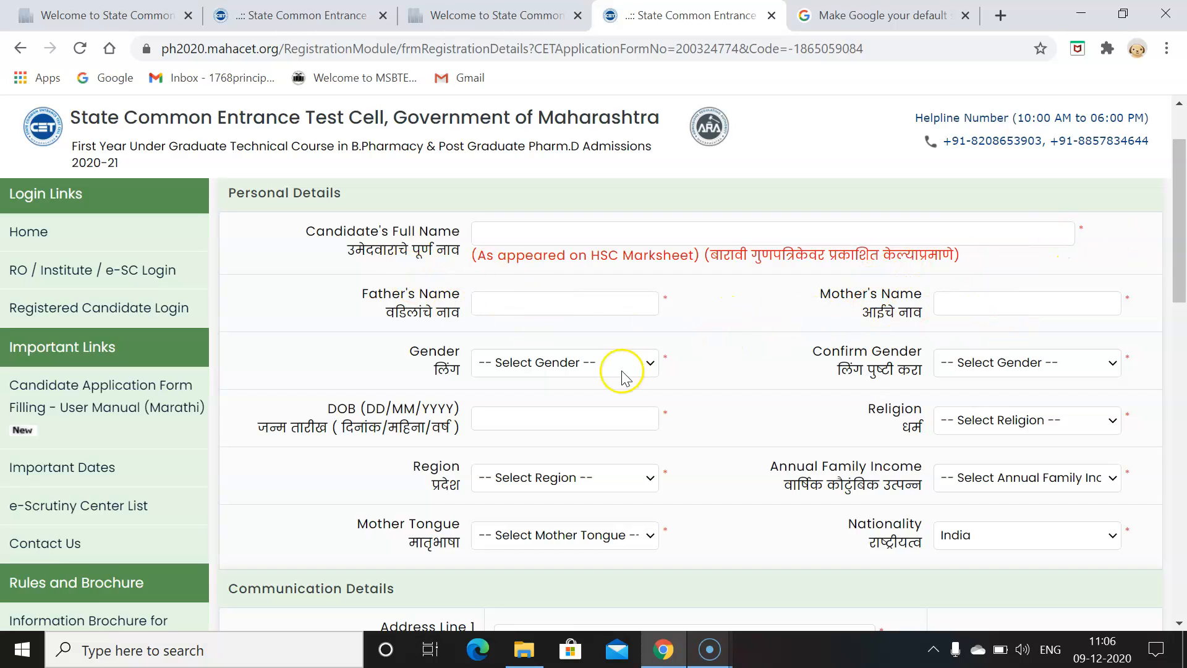
click(598, 369)
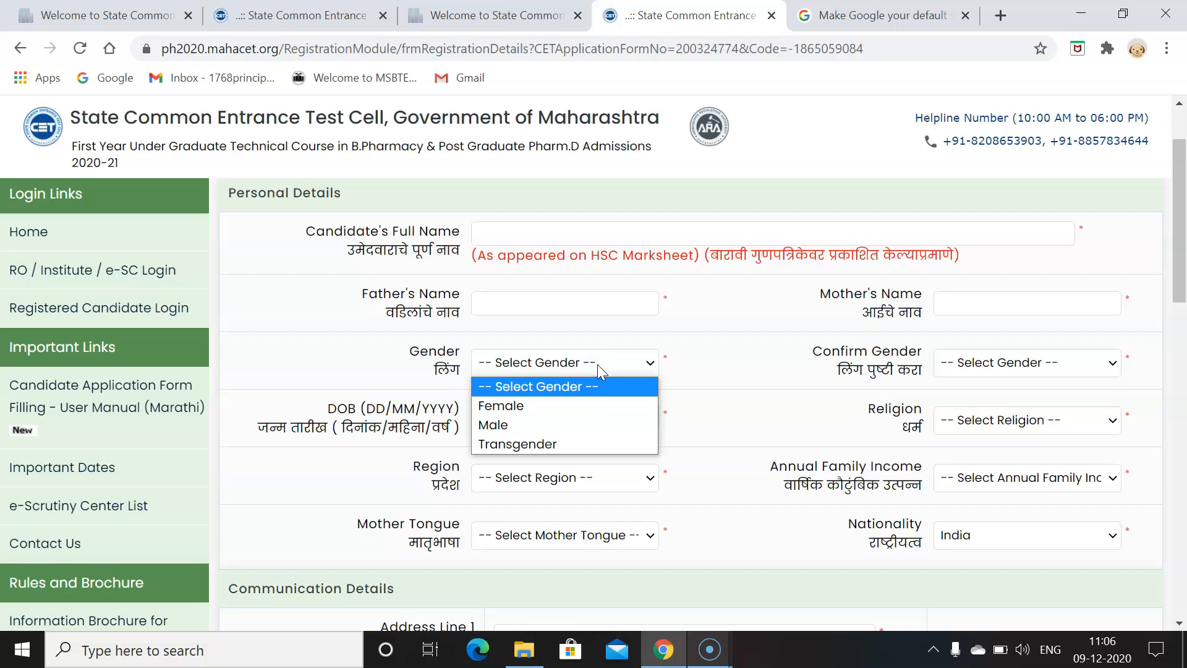
click(599, 370)
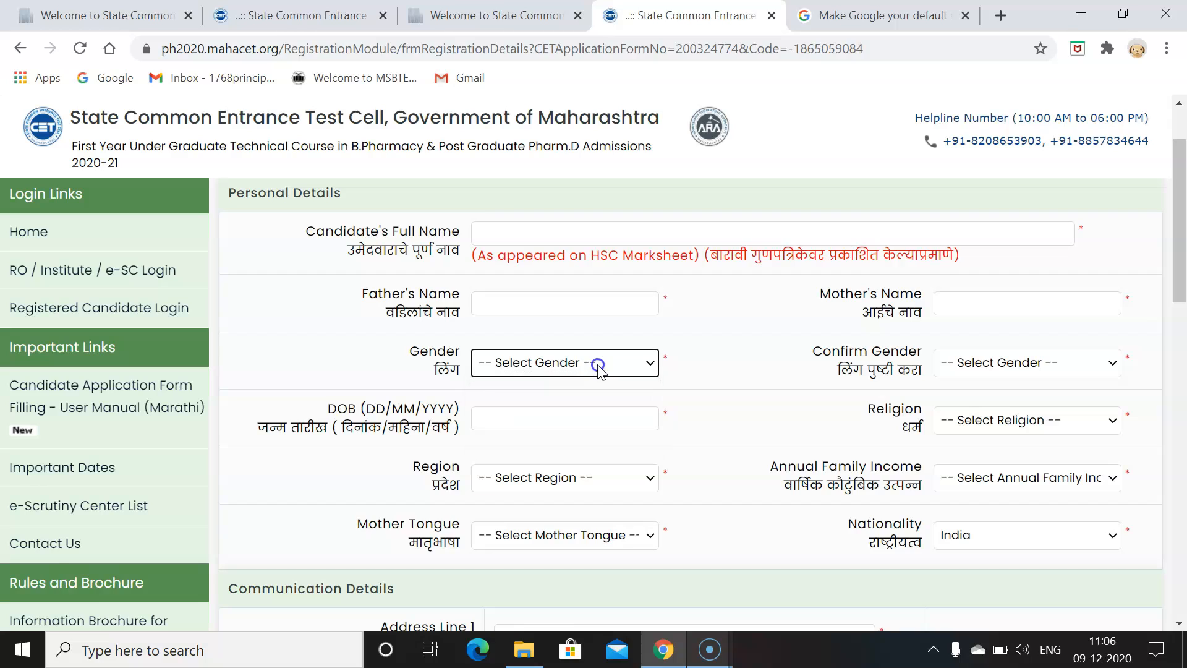
click(976, 370)
click(976, 370)
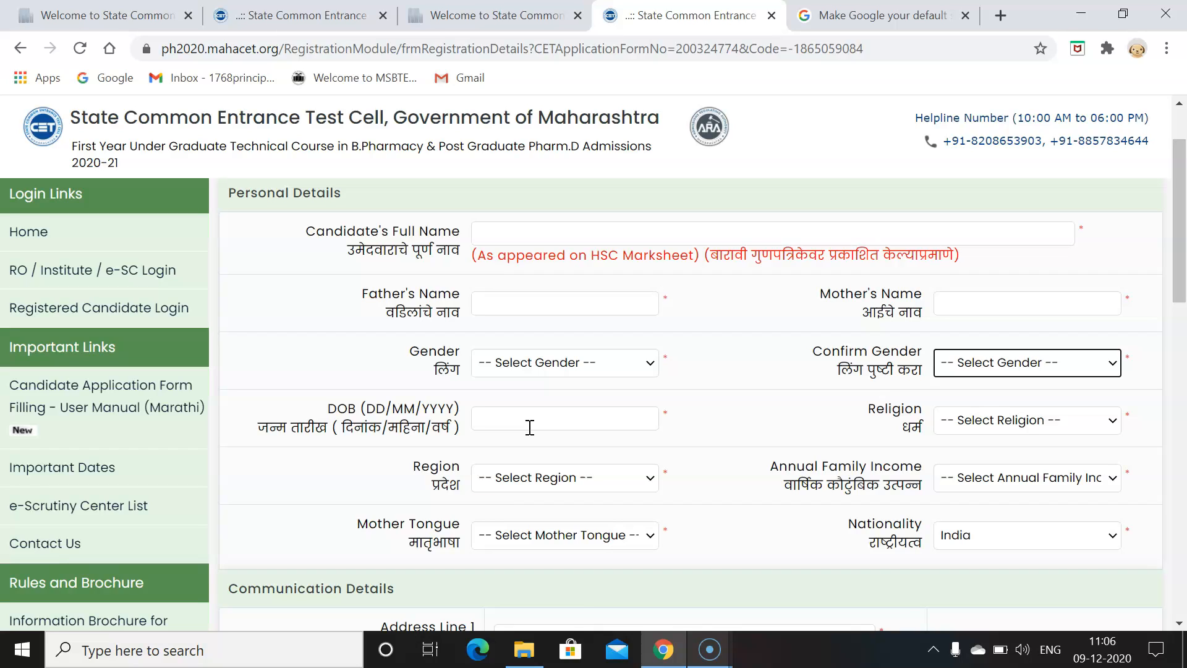
click(1051, 418)
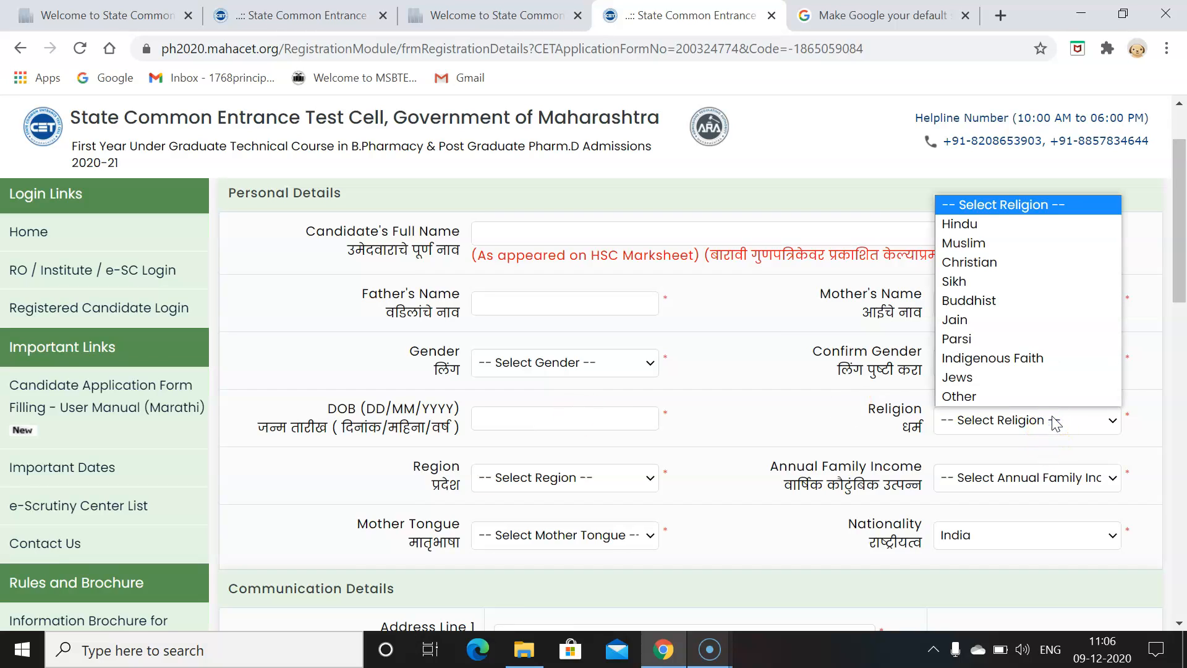
click(552, 479)
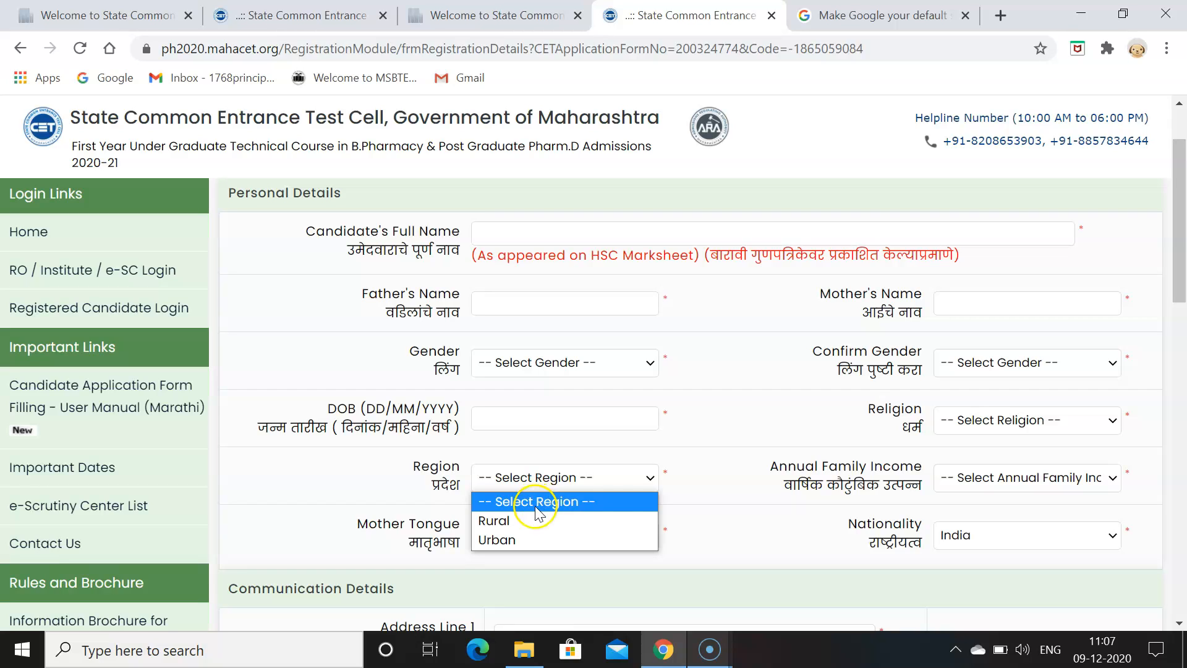
click(960, 479)
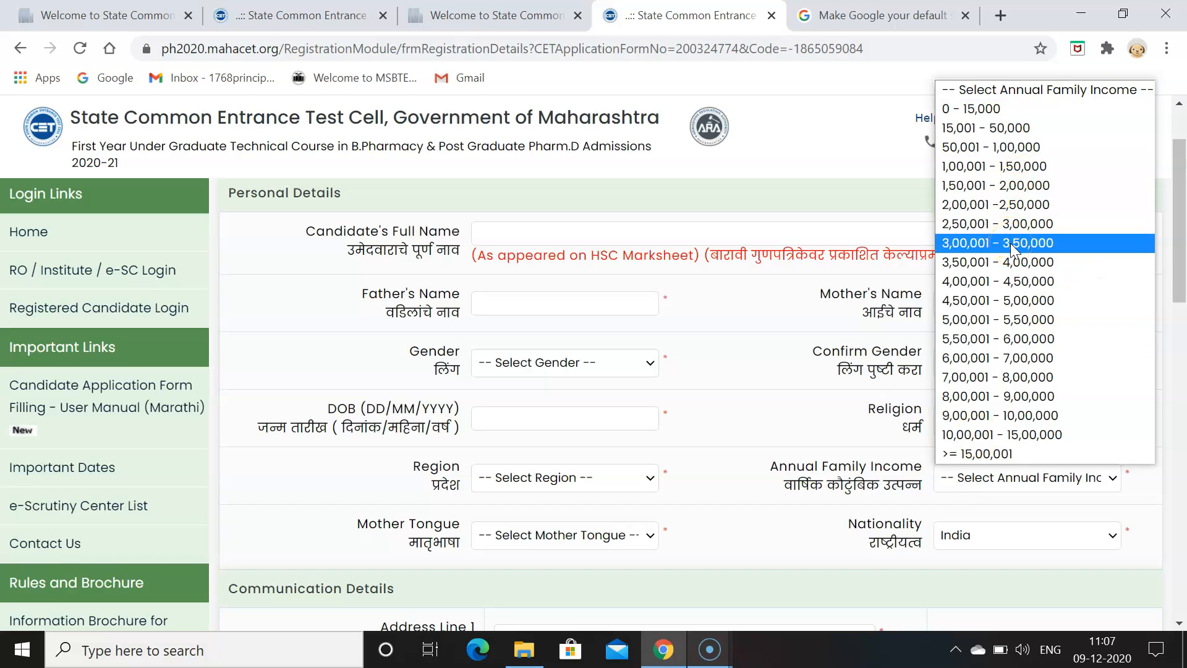
click(604, 546)
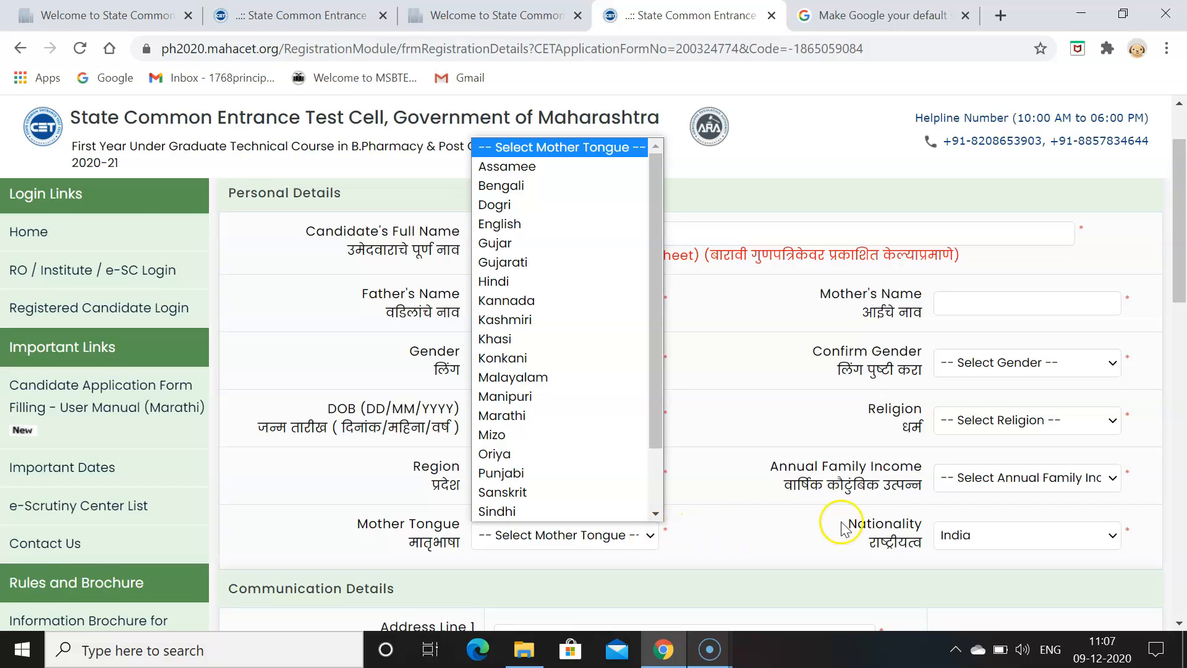
click(796, 525)
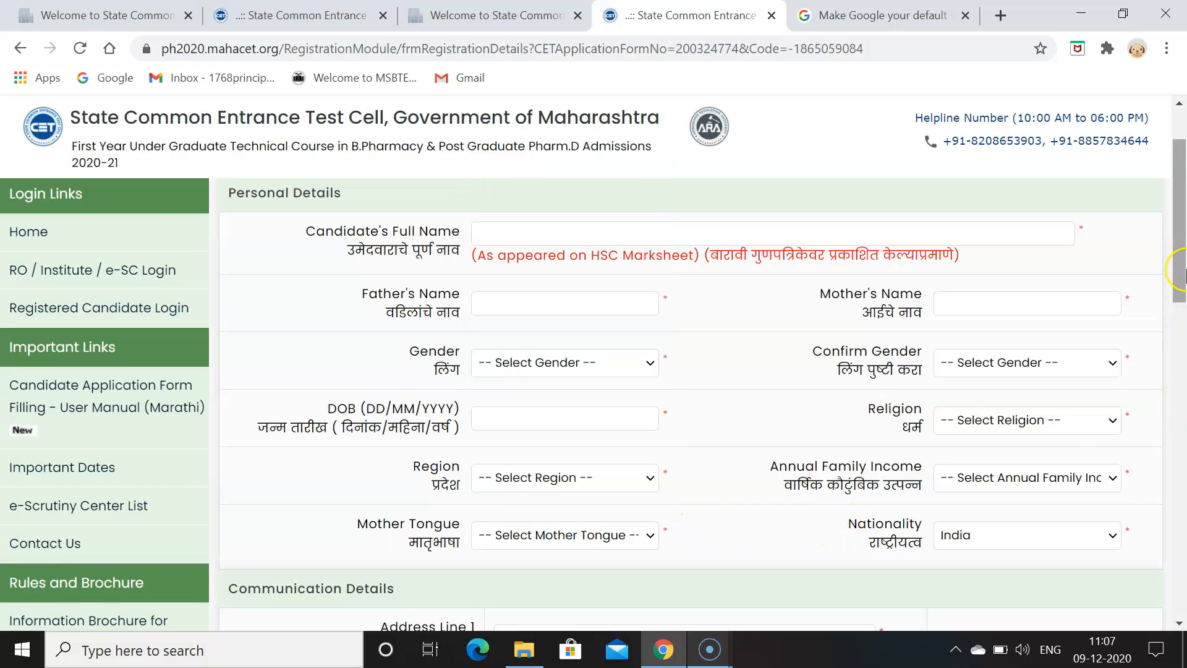
Examine the Communication Details fields for address, state, district, taluka, village and contact information, and read the password policy.
scroll(1179, 309, down, 3)
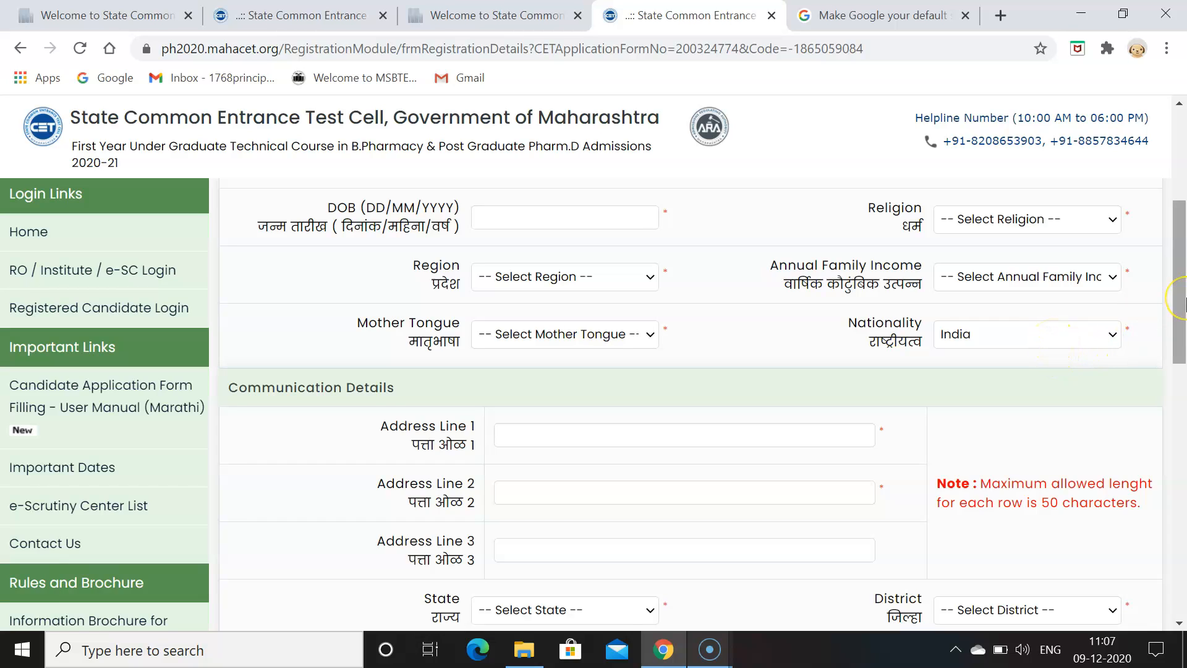
drag(1184, 303, 1183, 349)
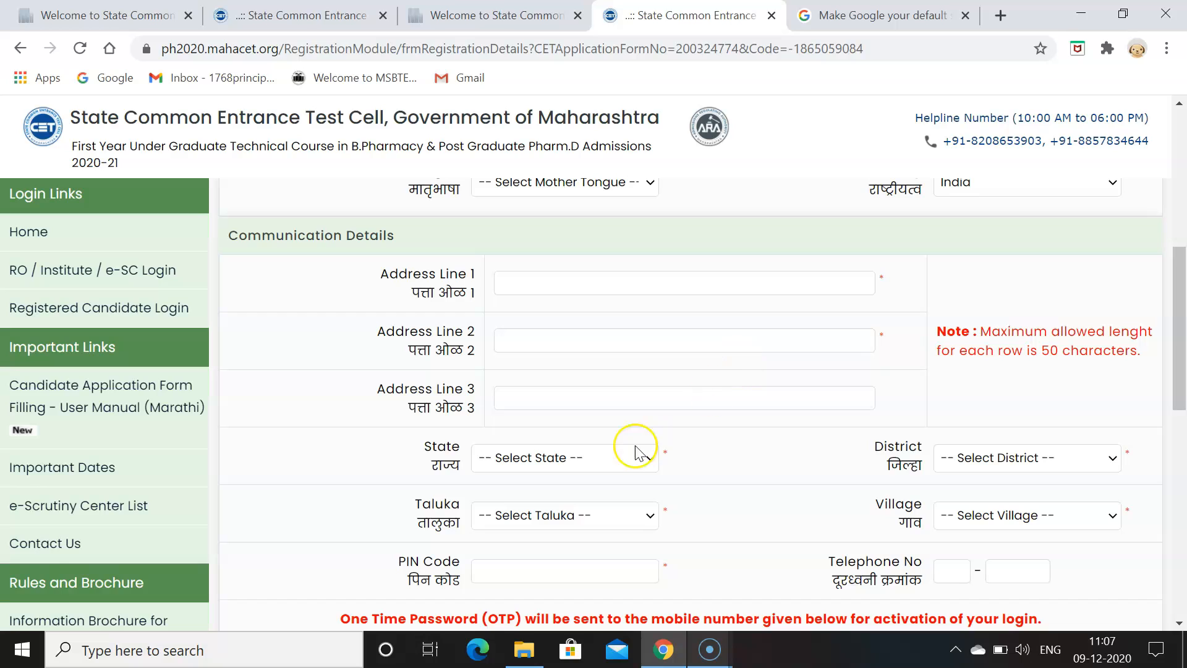
click(606, 461)
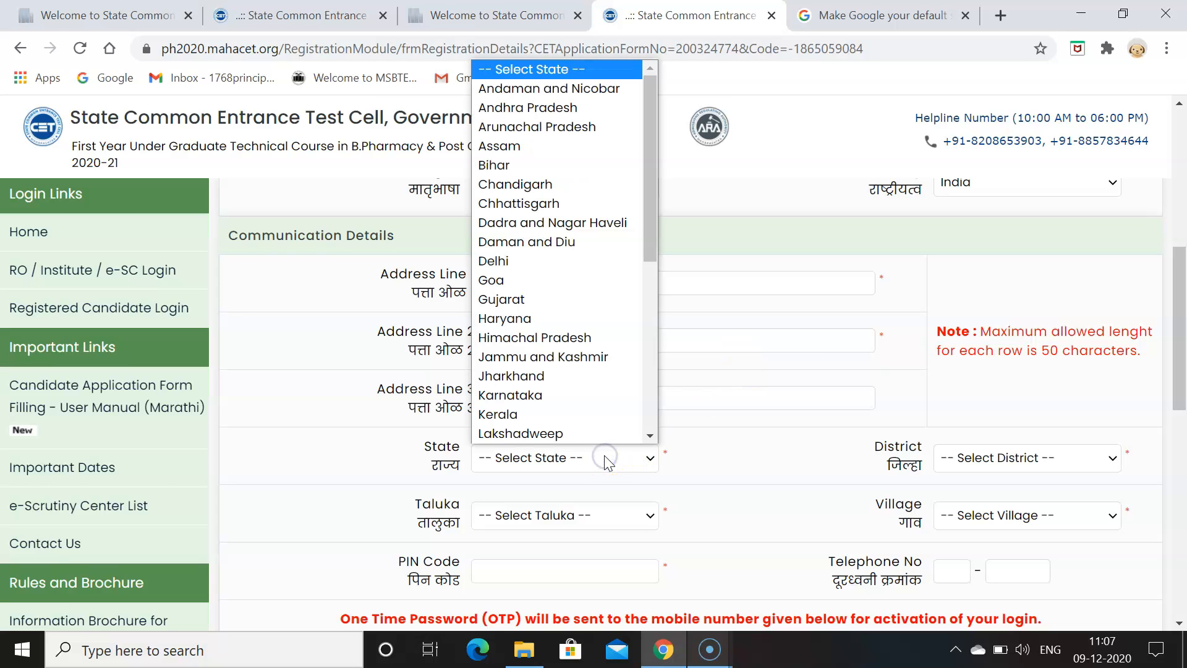
click(605, 461)
click(983, 458)
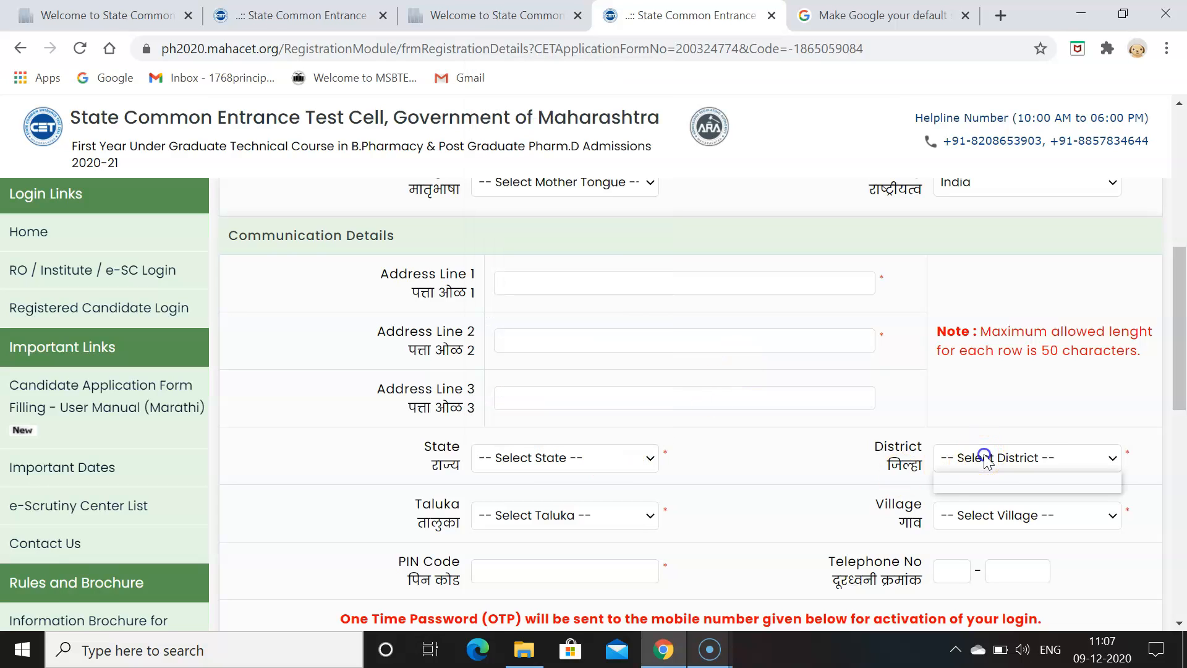
click(987, 460)
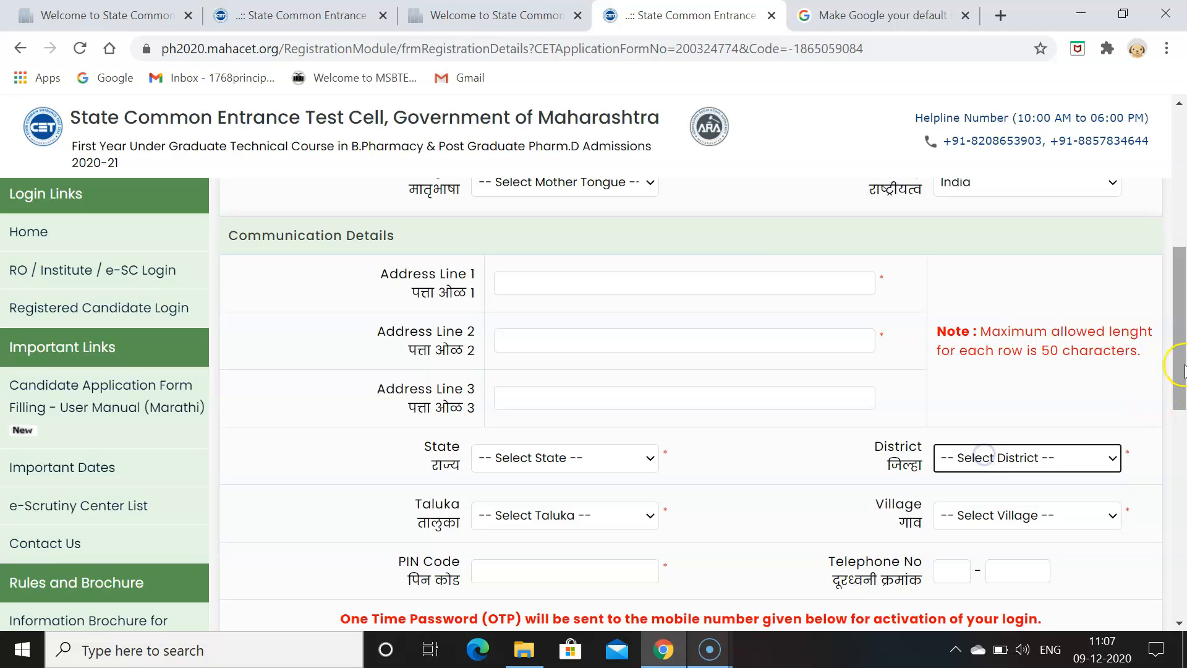
scroll(1177, 364, down, 3)
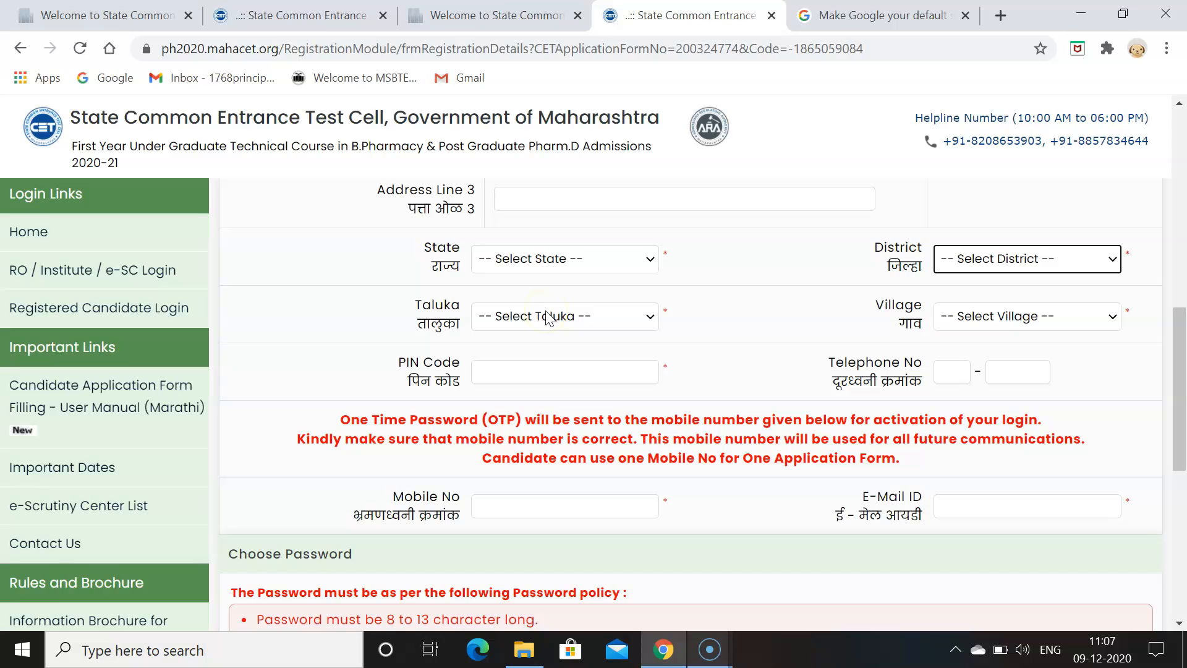
click(998, 317)
click(1000, 318)
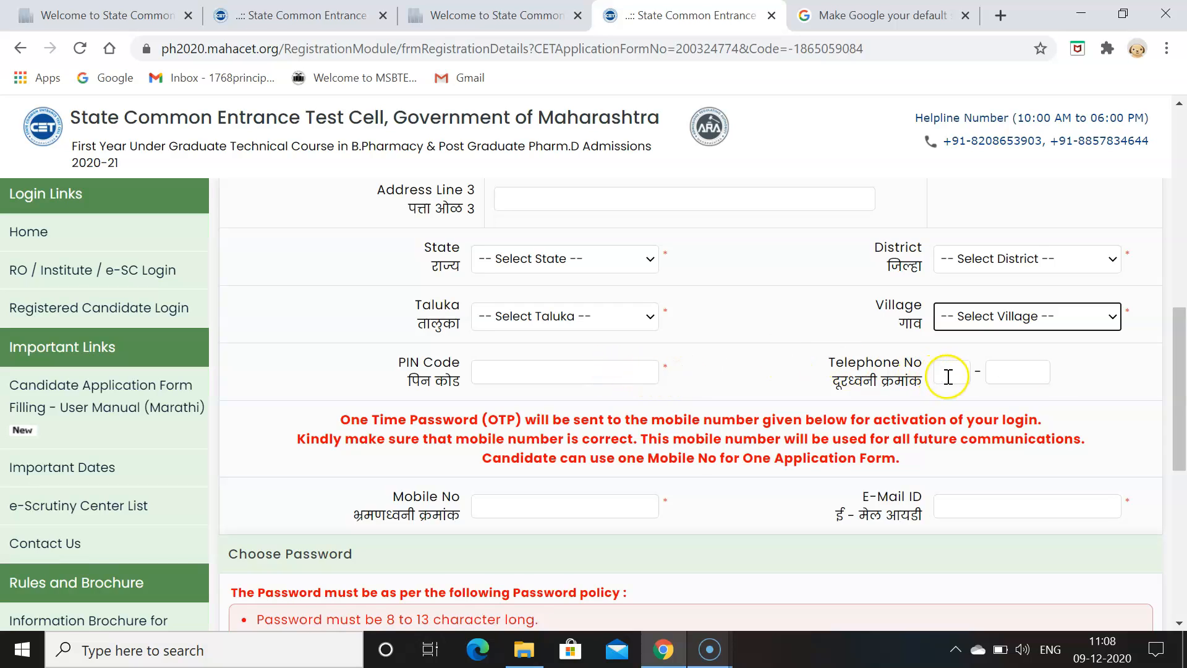
scroll(1182, 383, down, 1)
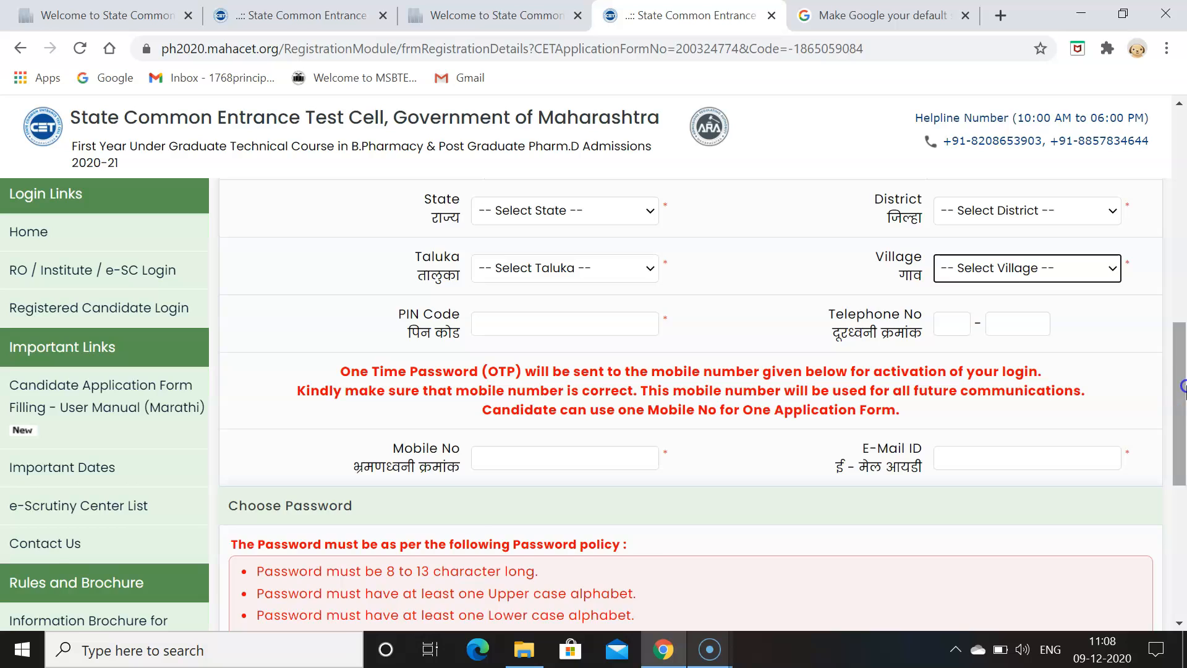
scroll(1182, 387, down, 2)
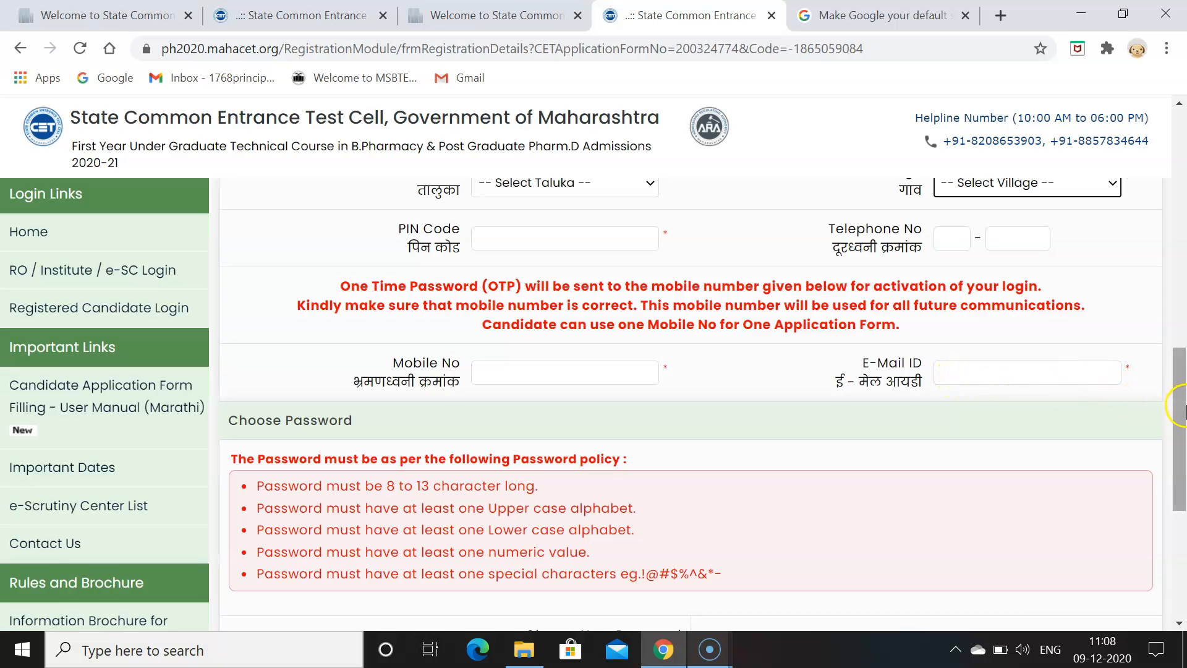
mouse_move(1186, 408)
mouse_down()
mouse_move(1186, 426)
mouse_move(1186, 406)
mouse_up()
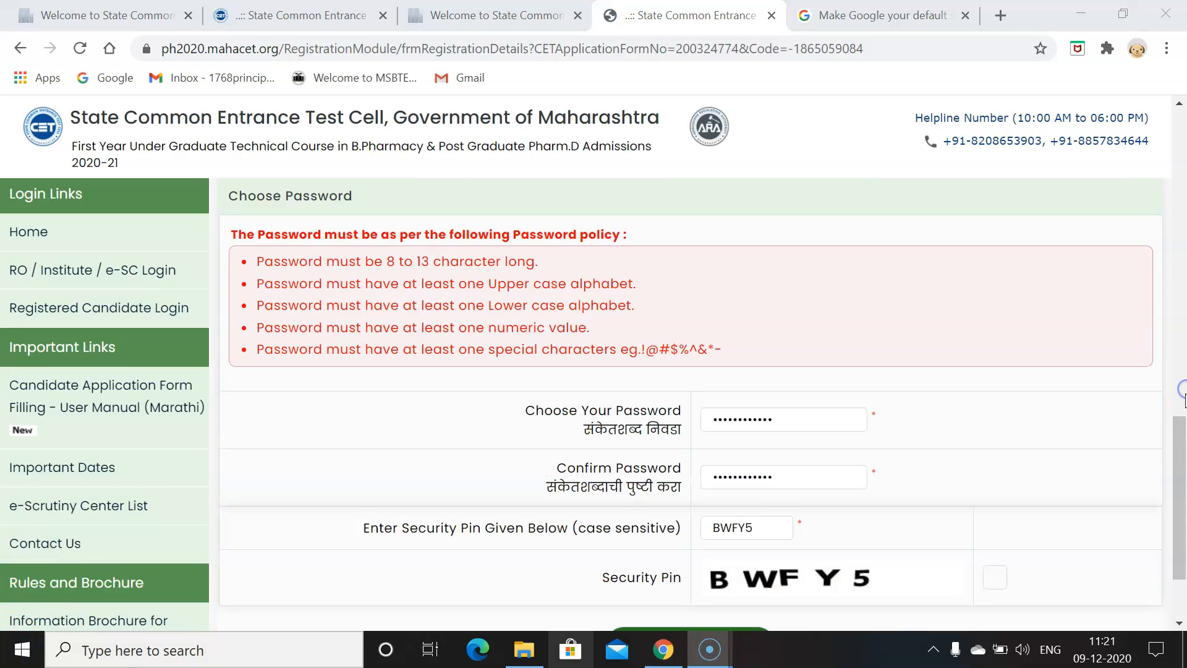
Check the chosen password and security pin section, and submit the completed registration details.
mouse_move(1182, 456)
mouse_down()
mouse_move(1182, 410)
mouse_move(1180, 455)
mouse_up()
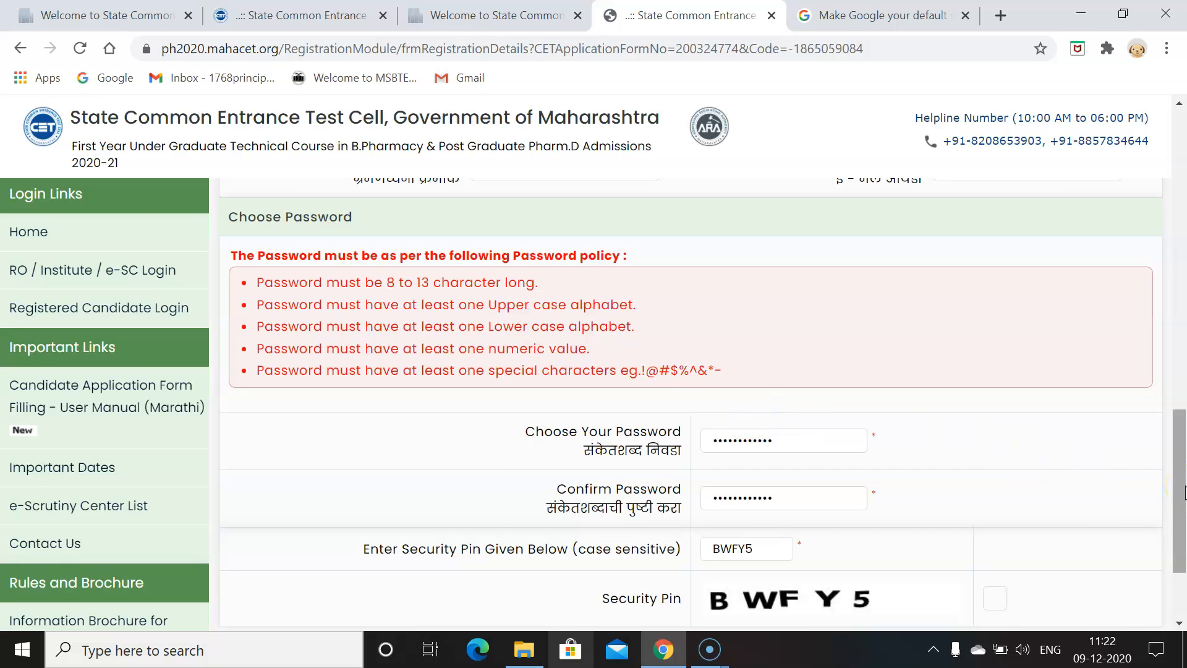
drag(1184, 492, 1183, 515)
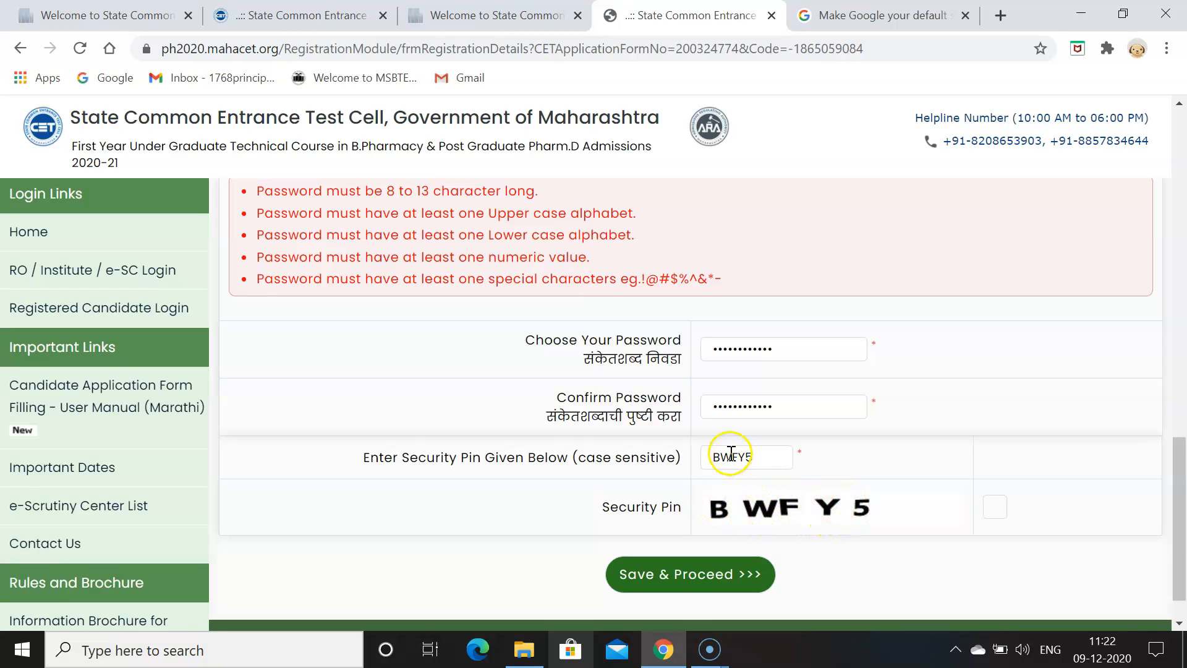
click(674, 579)
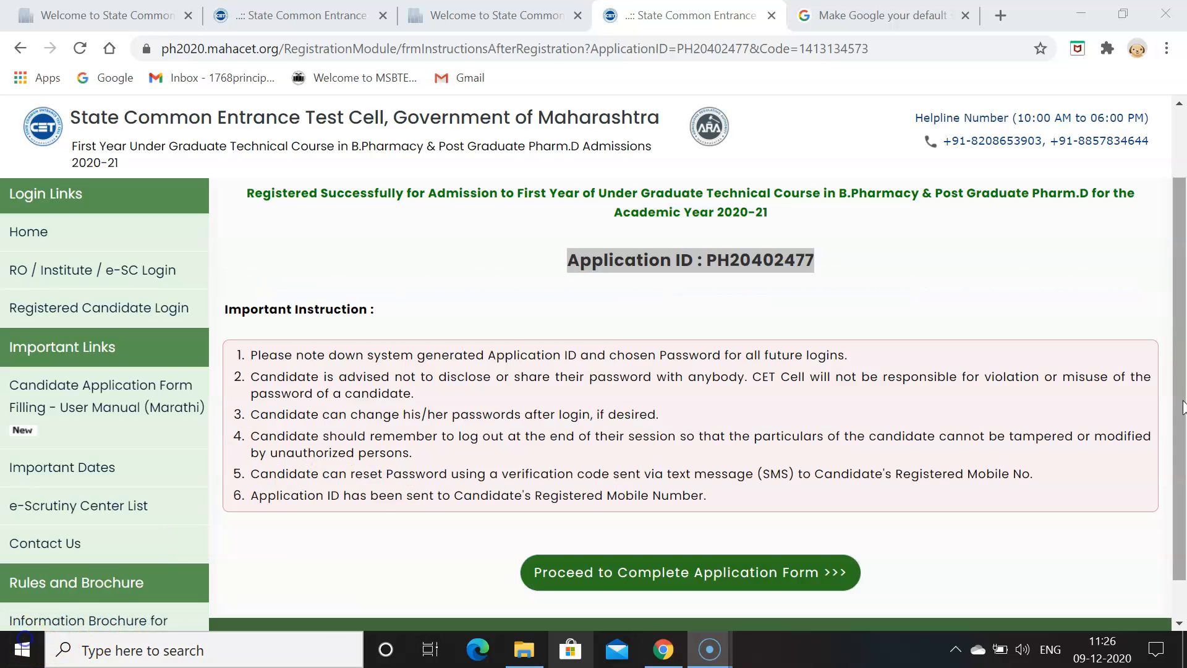
Proceed to complete the application form and open Step 2, Candidature Type Details.
click(1180, 411)
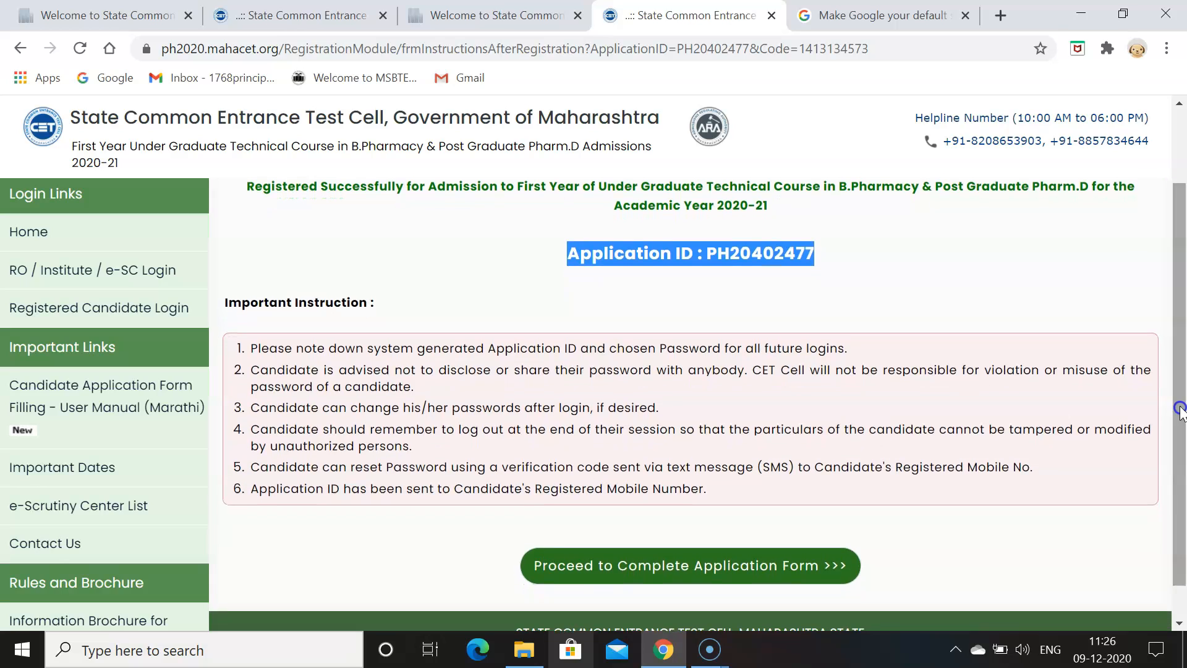
click(727, 572)
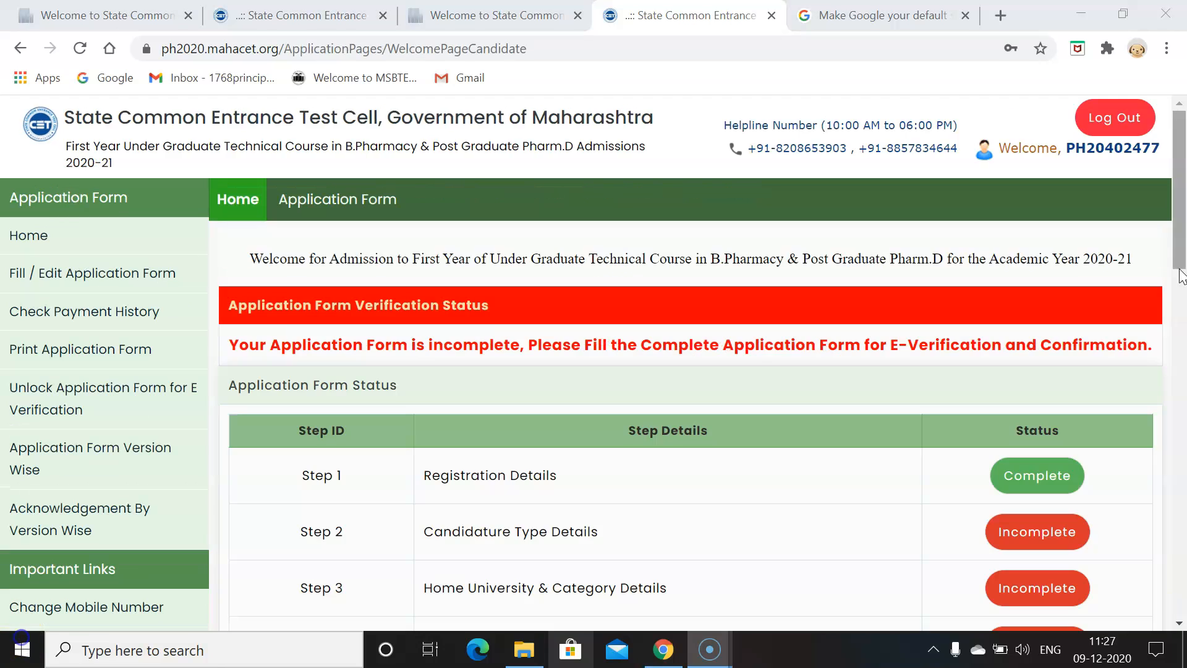
drag(1179, 237, 1183, 186)
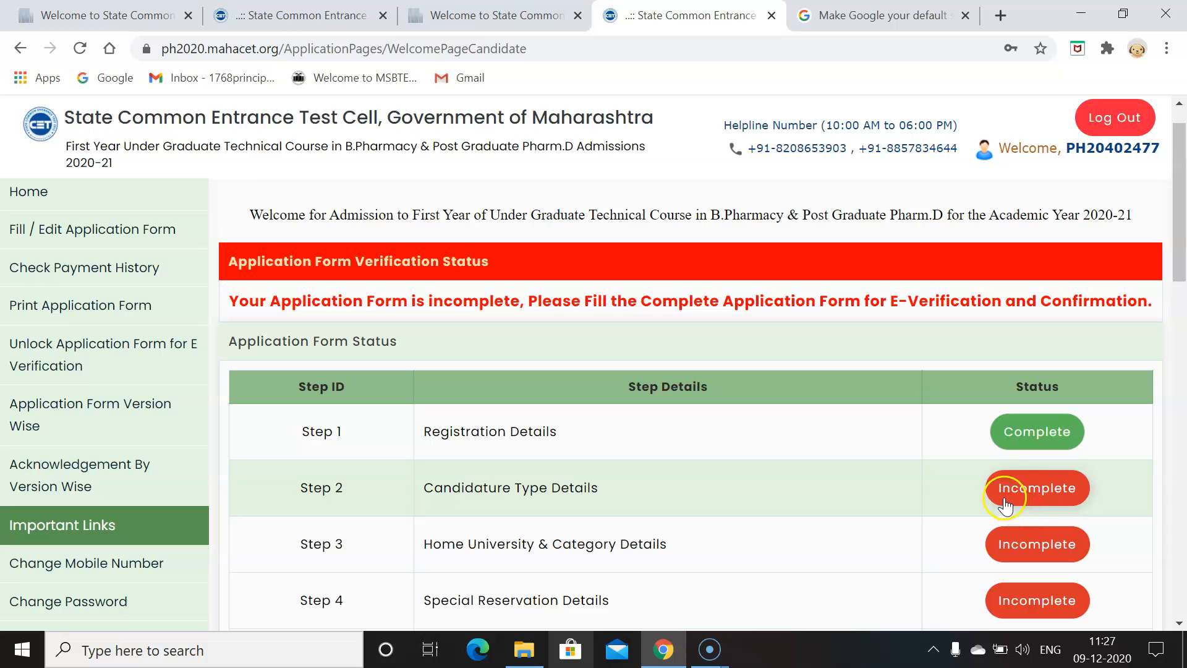
click(1021, 491)
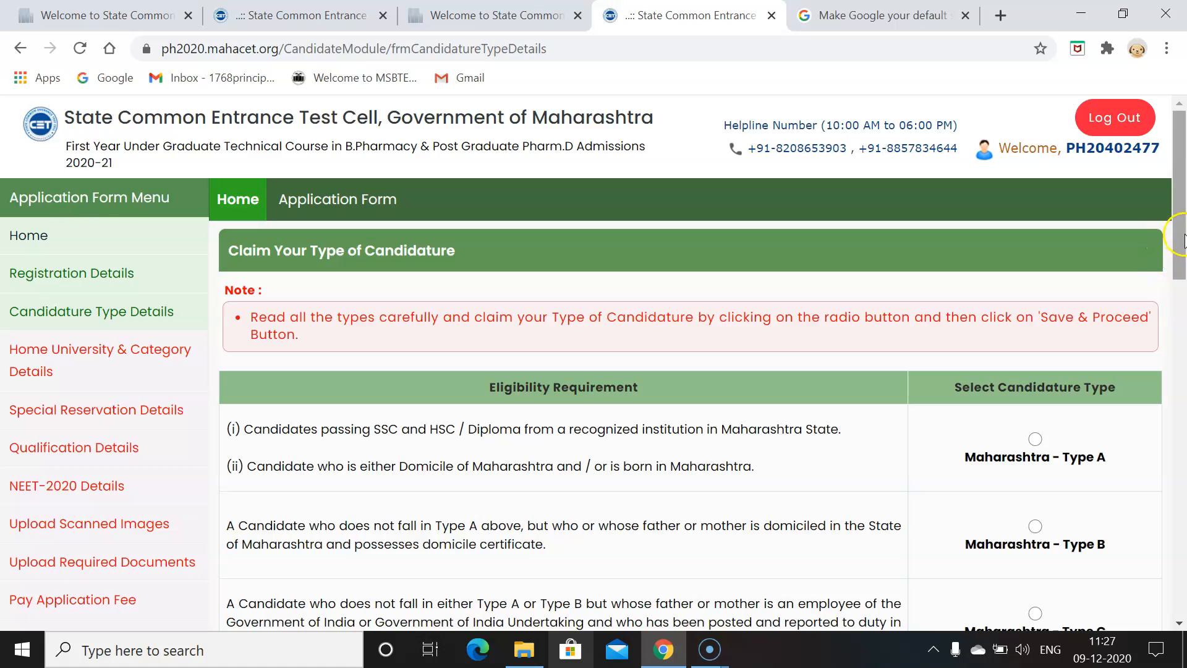
Look through the candidature types and their eligibility requirements, from Maharashtra - Type A down to CIWGC.
drag(1184, 238, 1184, 259)
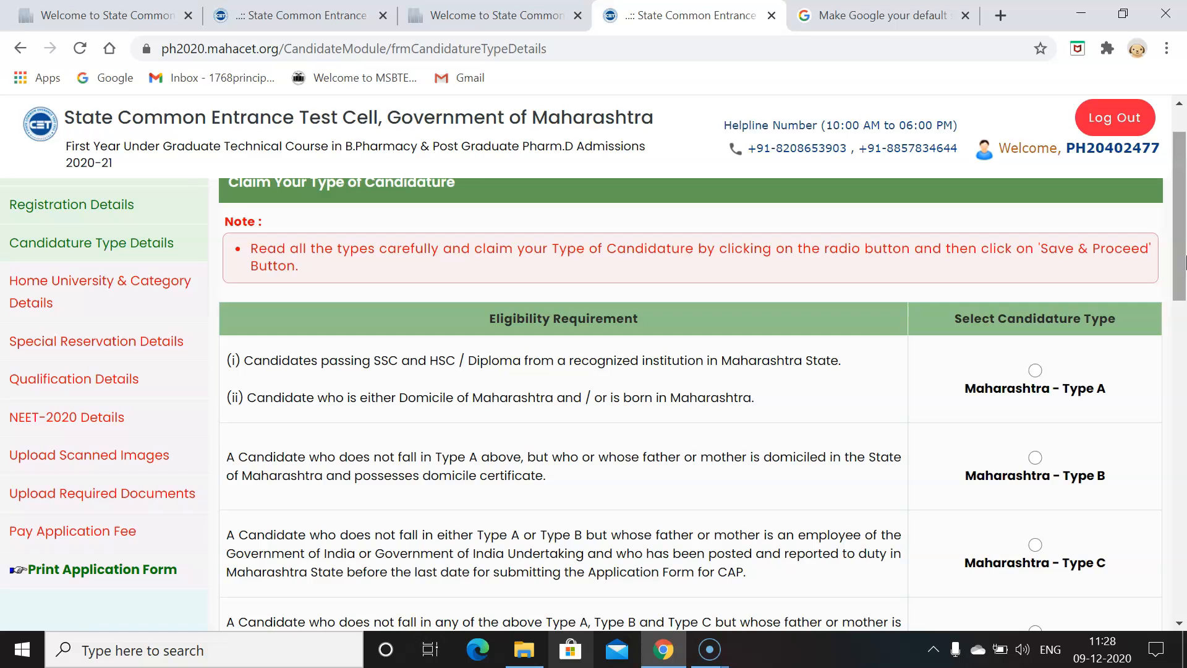
drag(1184, 260, 1182, 544)
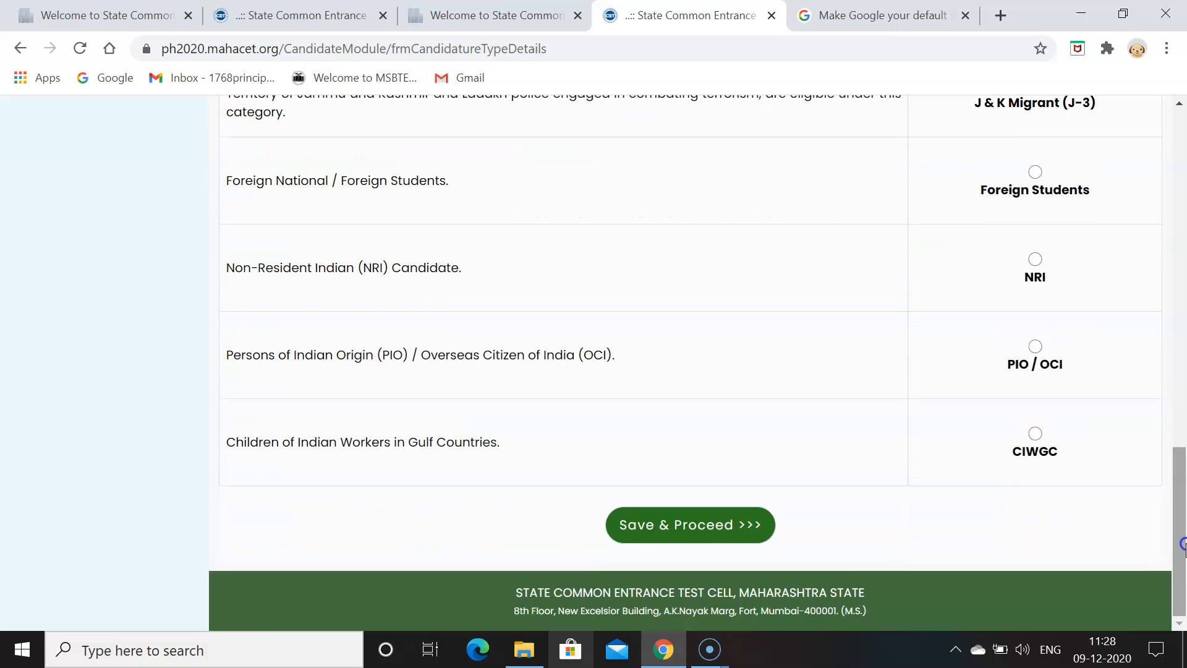
Save the candidature type and choose School Leaving Certificate as the document for Type-A.
click(710, 524)
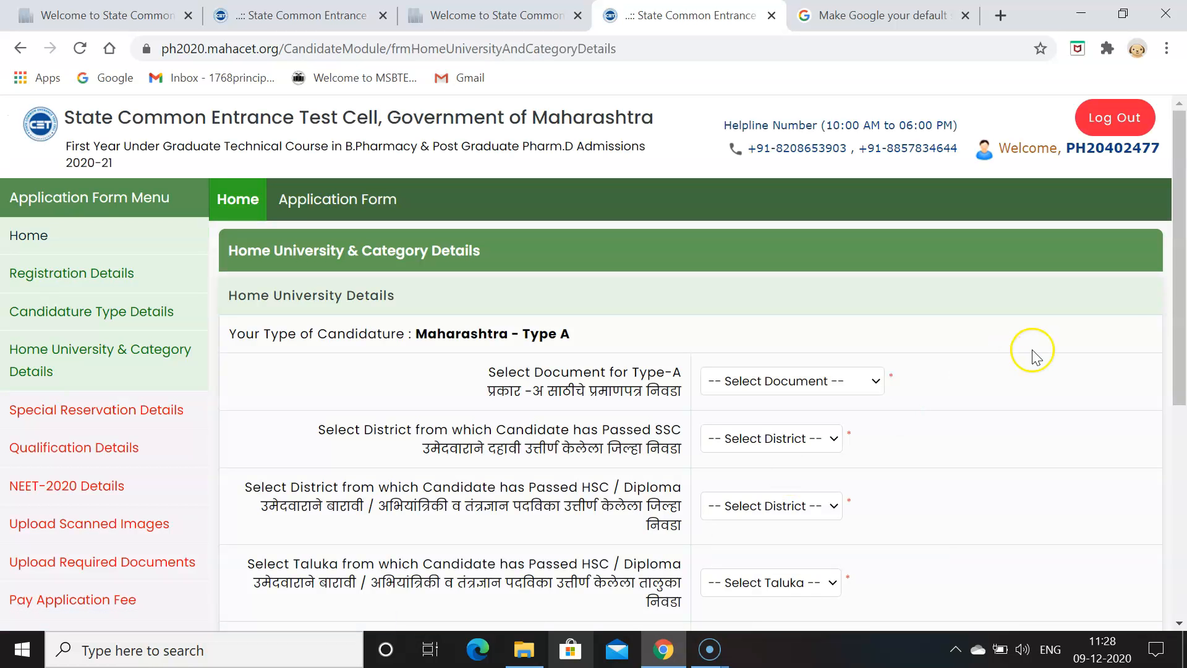
drag(1182, 289, 1185, 287)
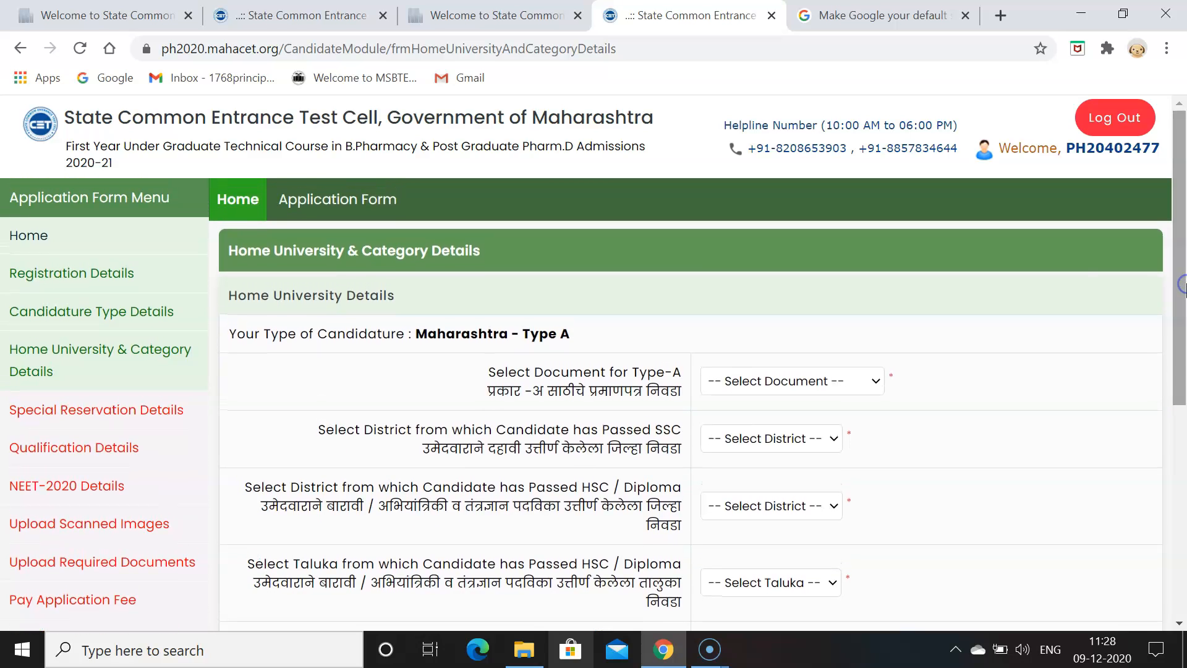
click(815, 379)
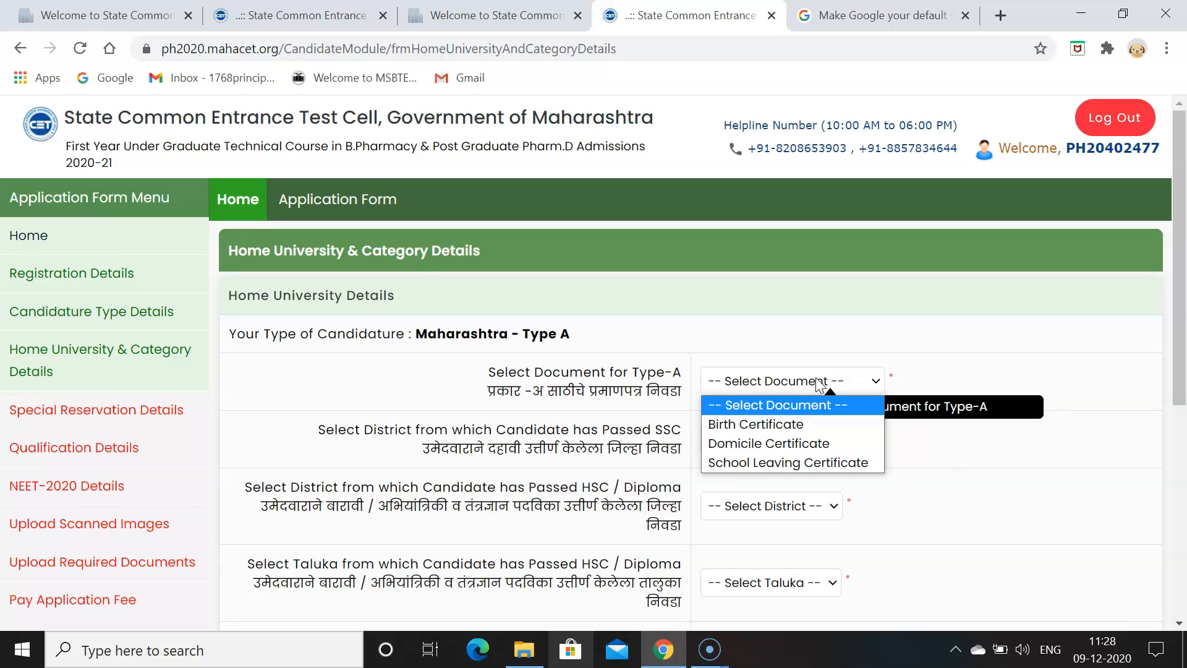
click(812, 462)
Review the choices offered for the SSC district, HSC / Diploma district, HSC / Diploma taluka and candidate category.
click(799, 436)
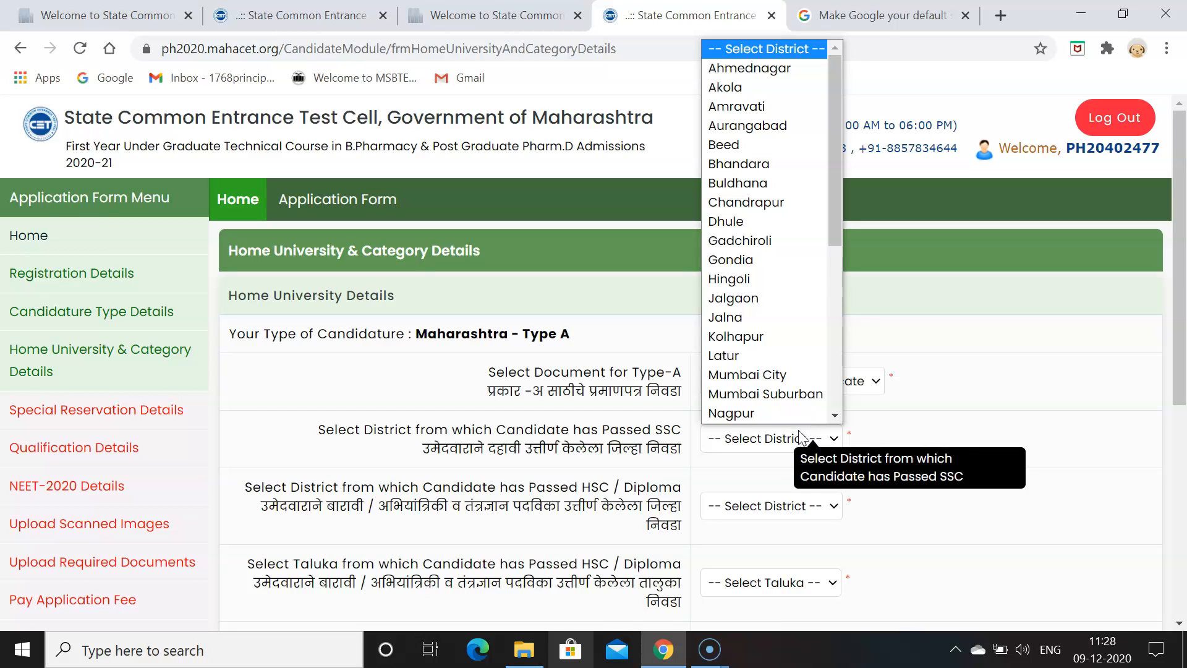
click(762, 508)
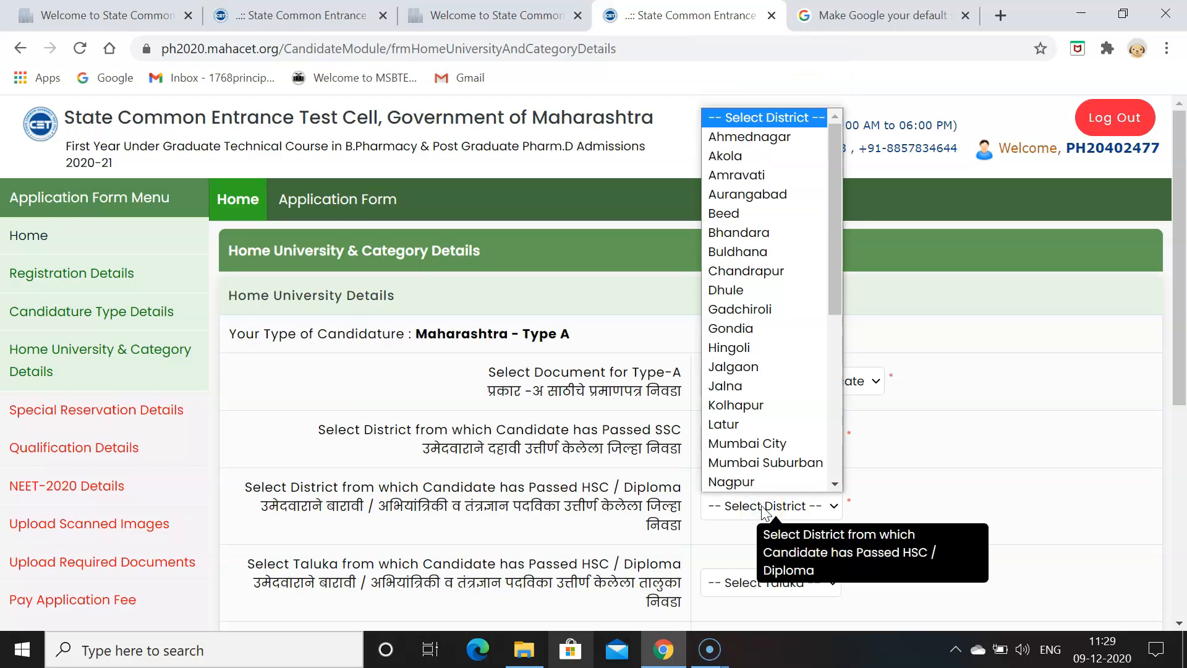
drag(1175, 365, 1174, 452)
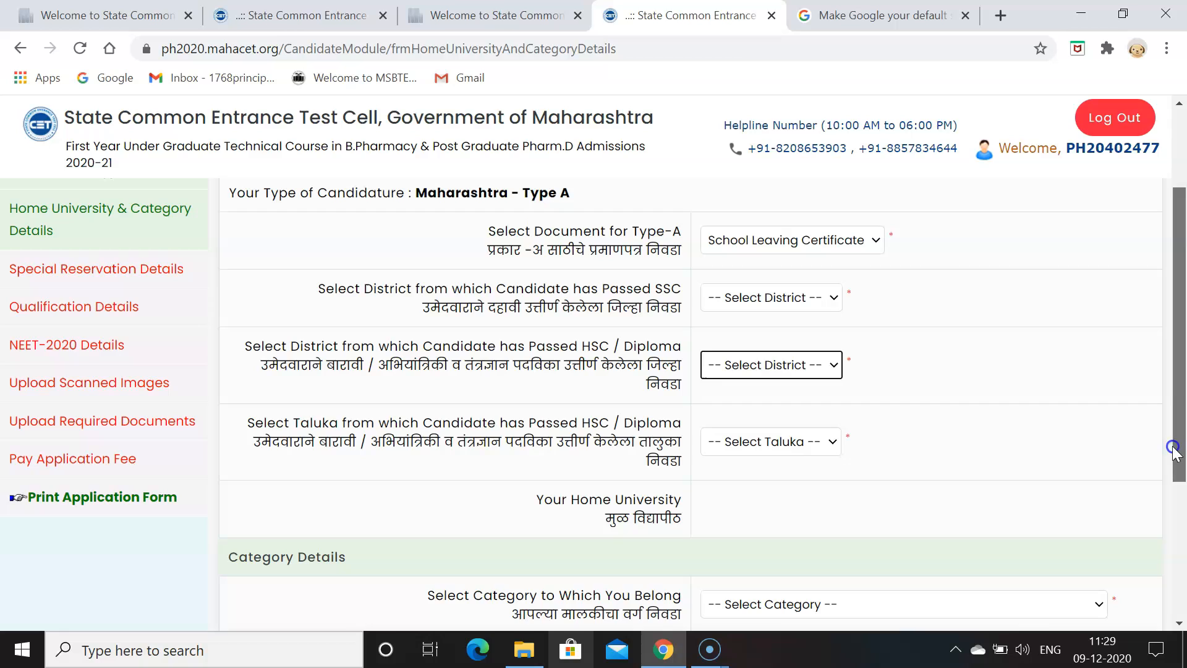
click(767, 444)
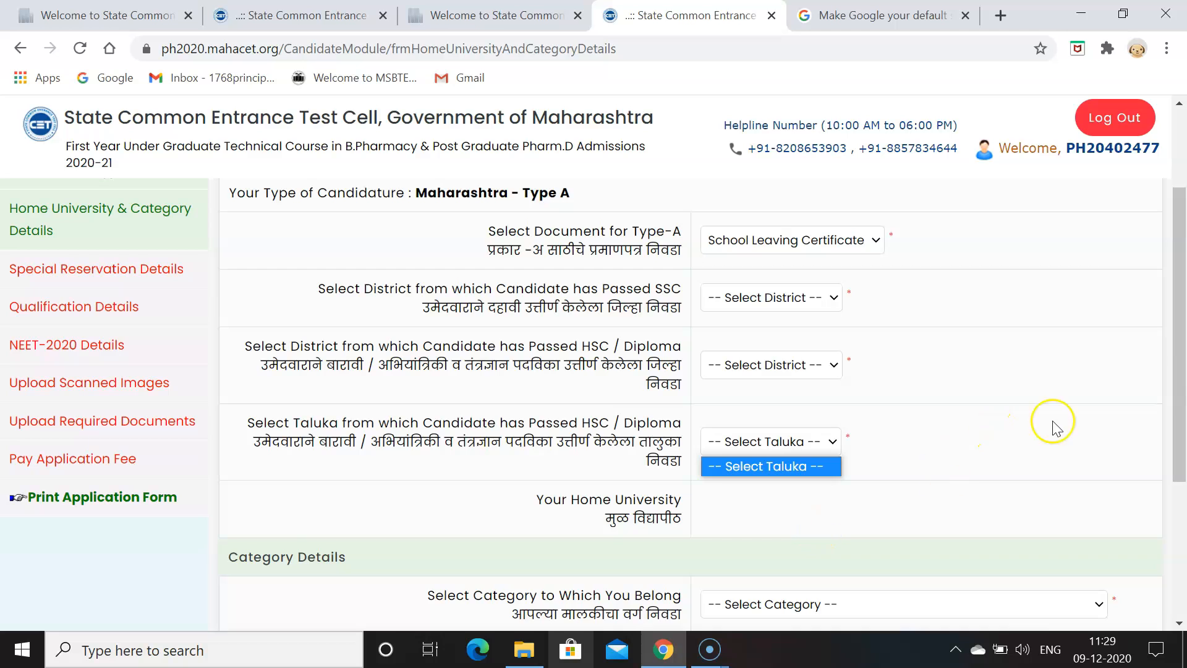
drag(1178, 352, 1174, 420)
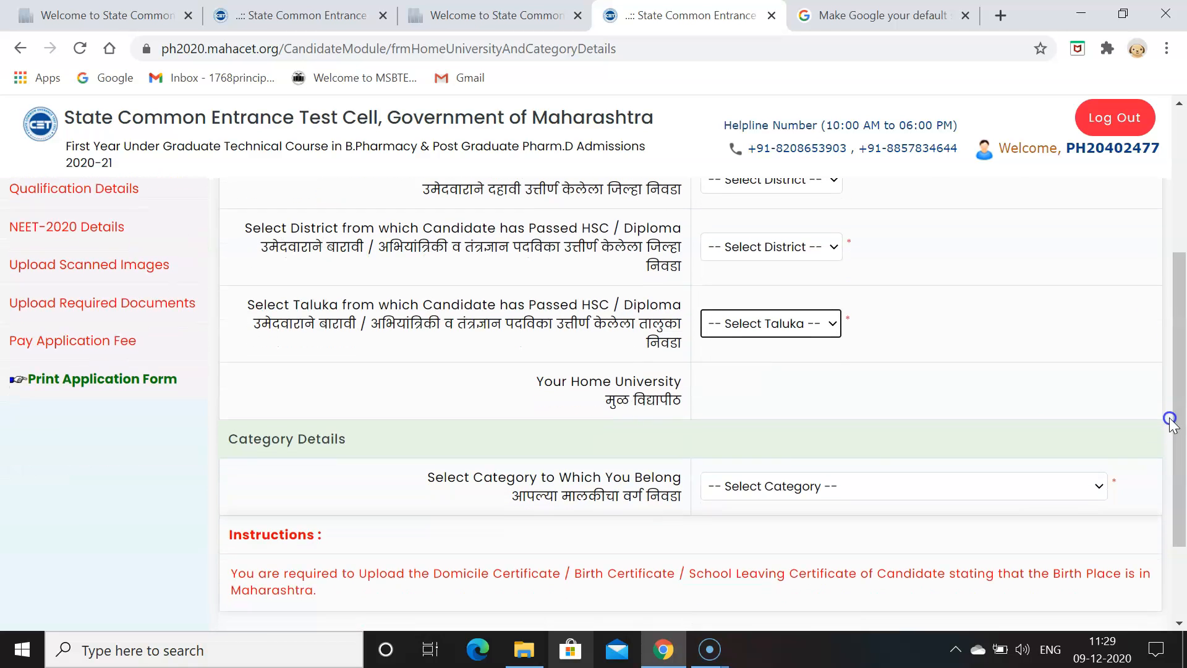
click(773, 488)
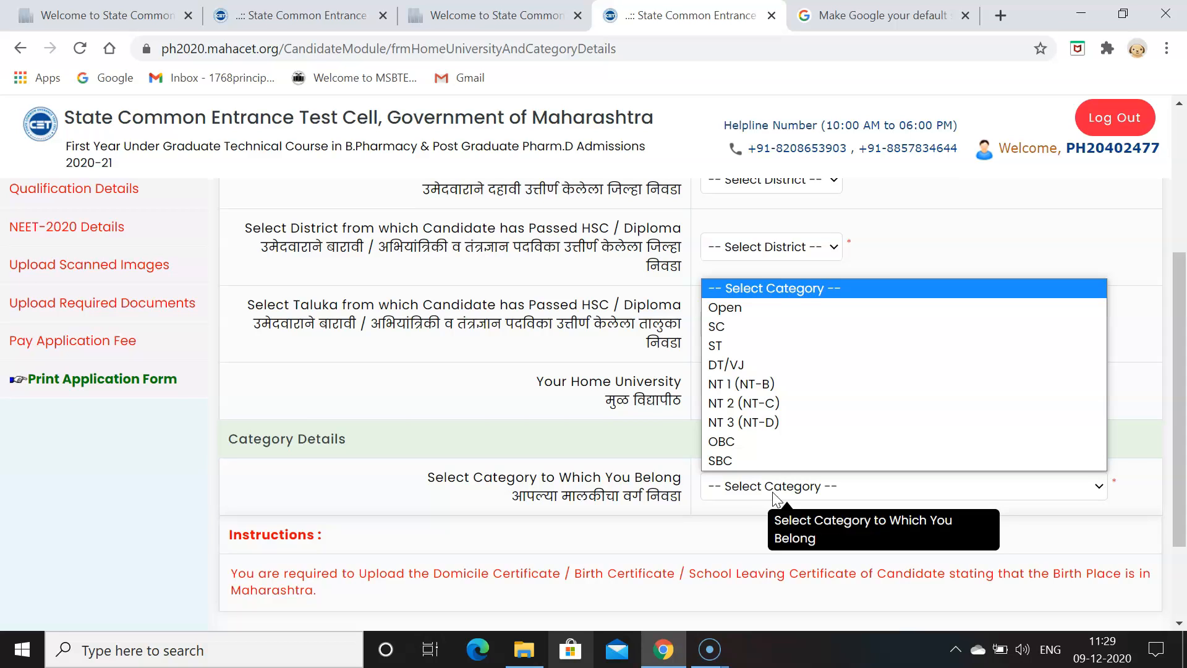
drag(1178, 449, 1175, 529)
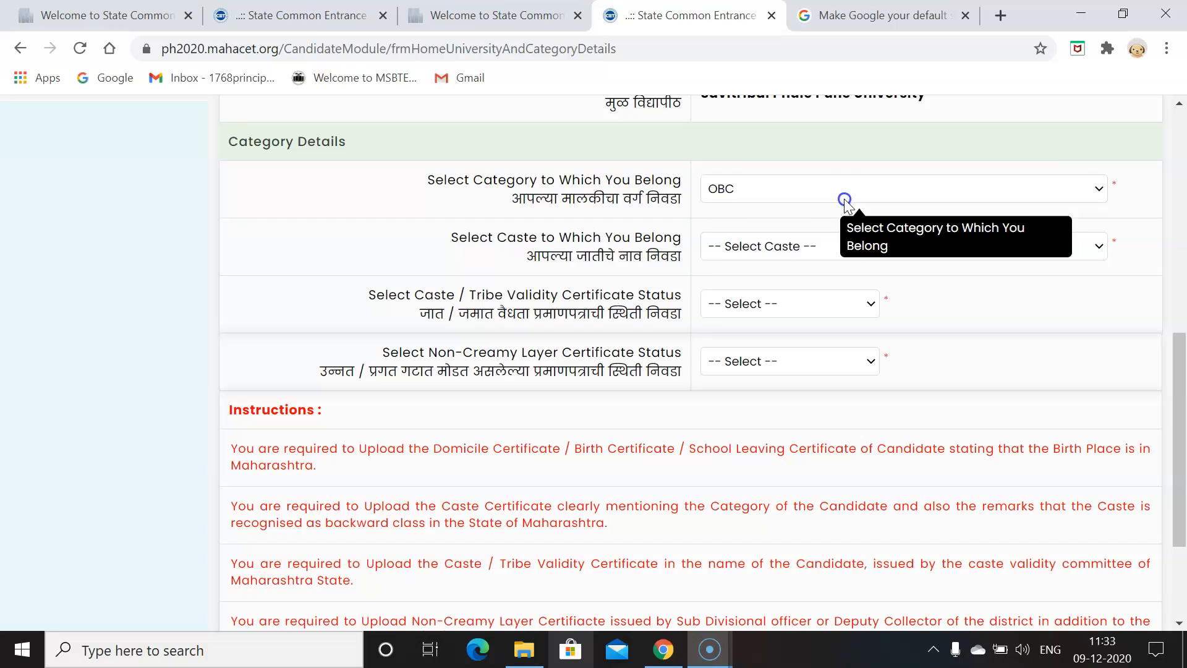
Examine the available categories and the list of castes offered for the OBC category.
click(844, 199)
click(844, 199)
click(844, 199)
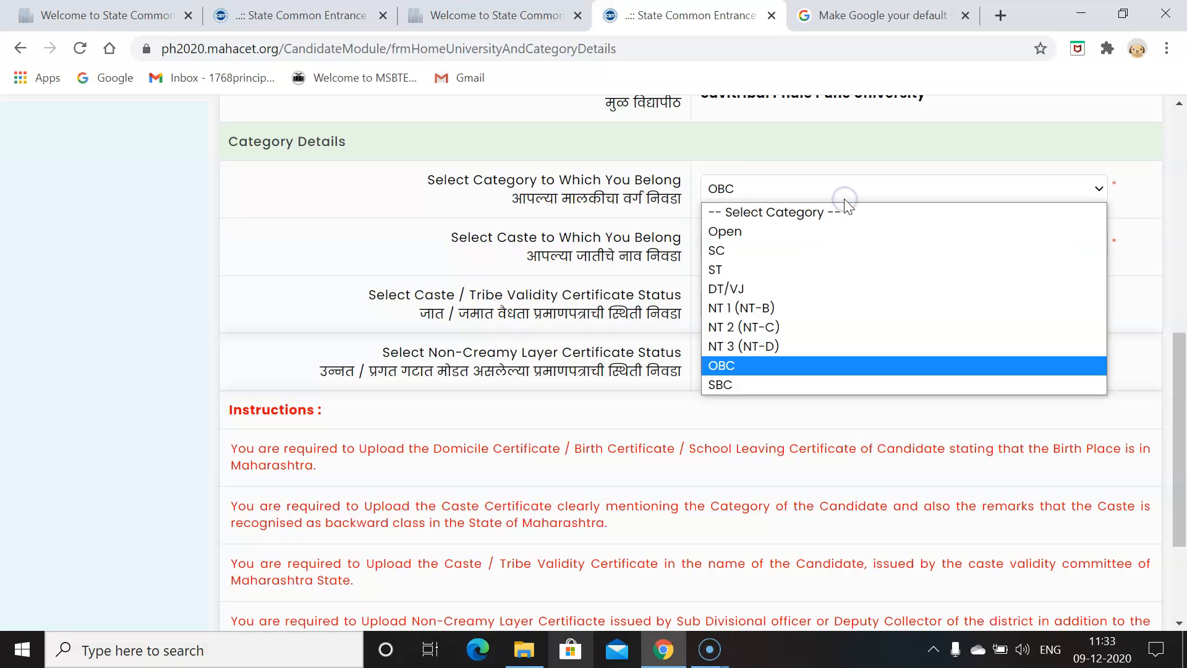
click(844, 199)
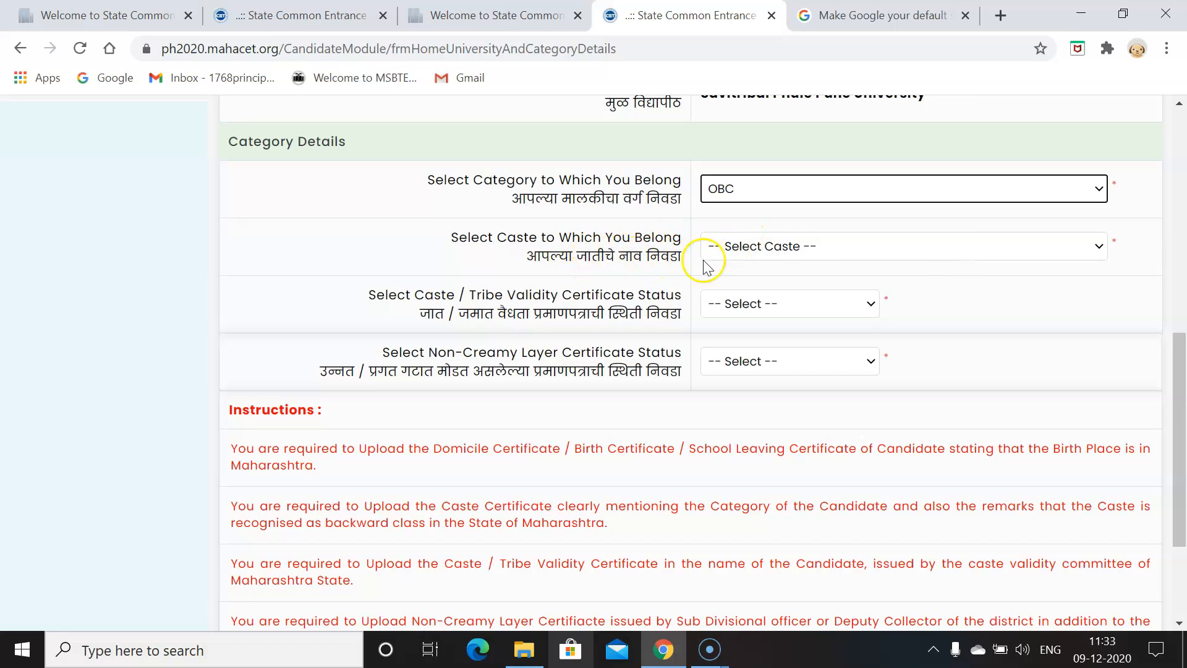
click(737, 254)
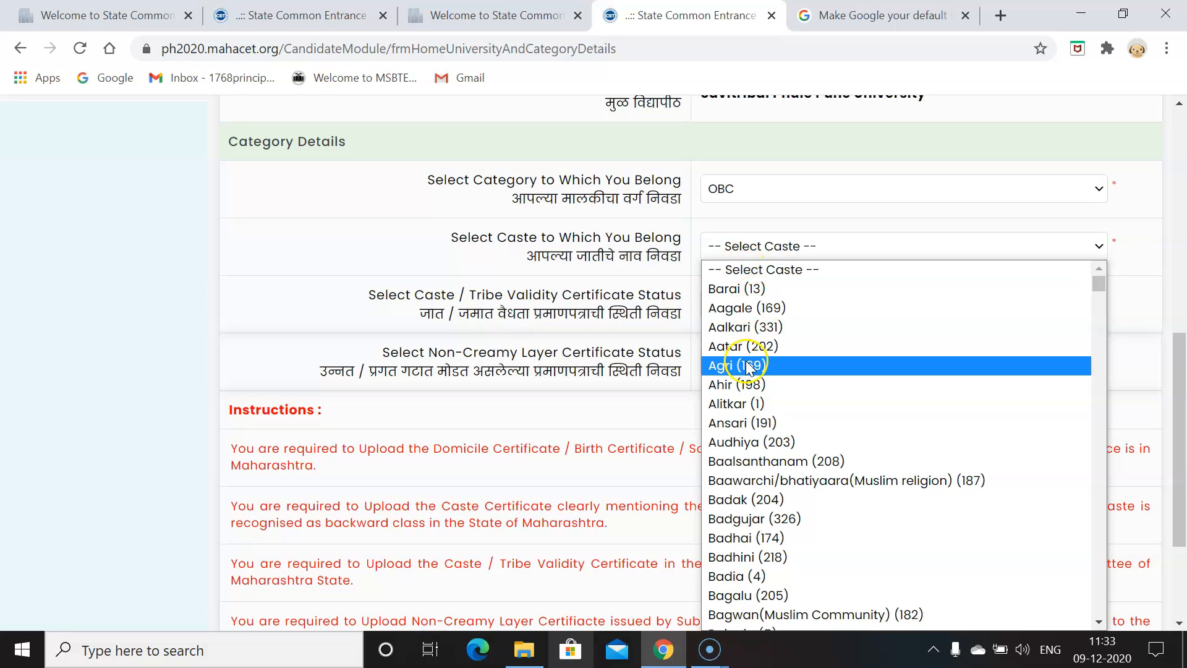
click(739, 293)
click(308, 266)
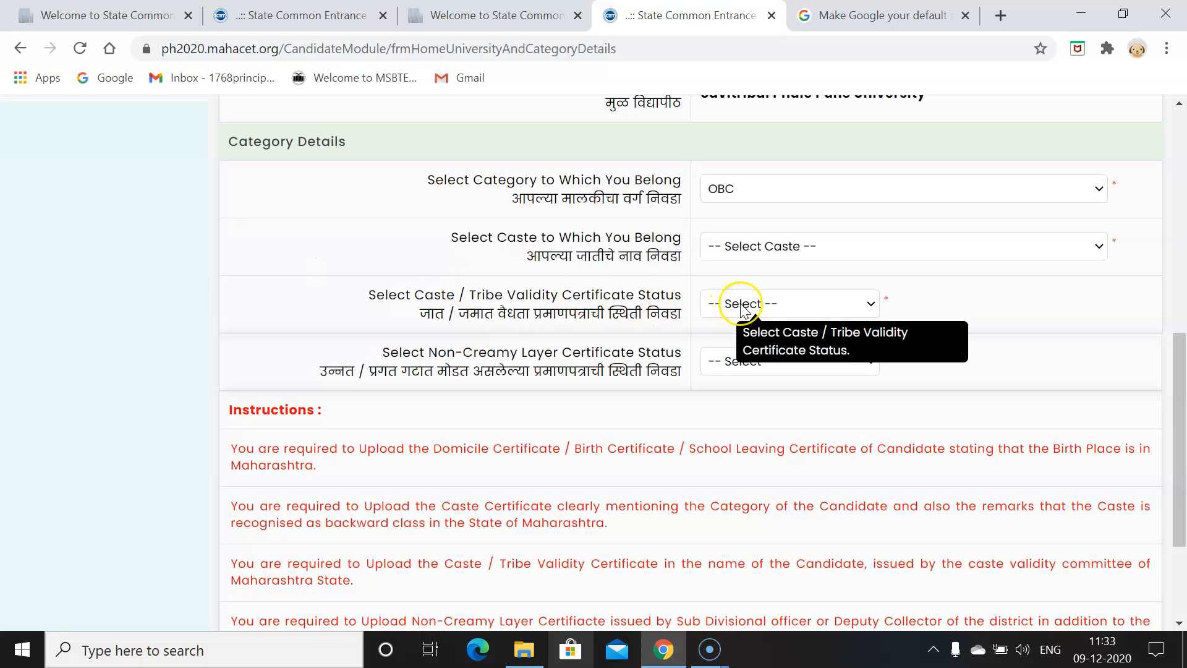
Check the status options for the Caste / Tribe Validity Certificate and the Non-Creamy Layer Certificate.
click(741, 306)
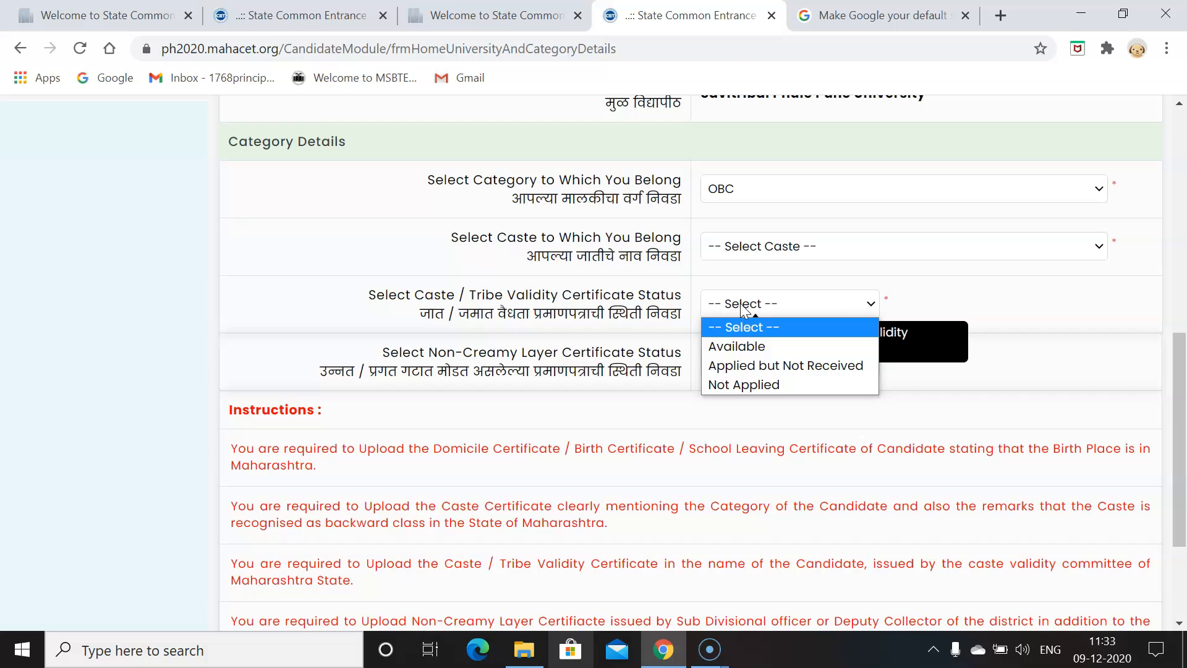
click(982, 322)
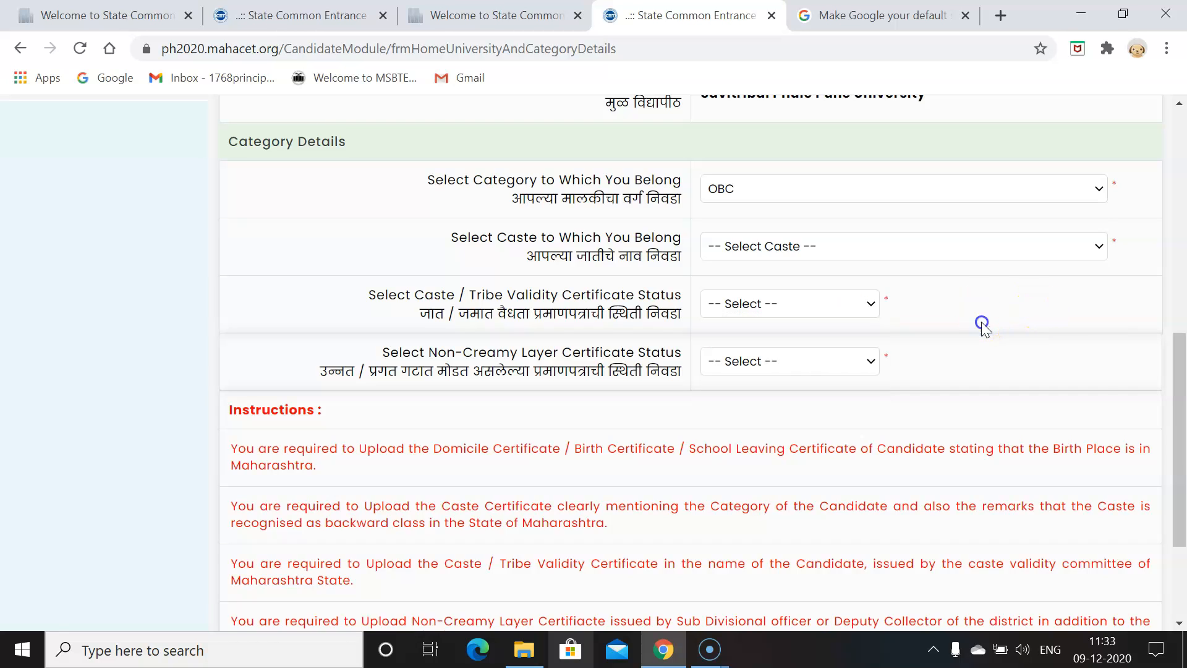
click(773, 373)
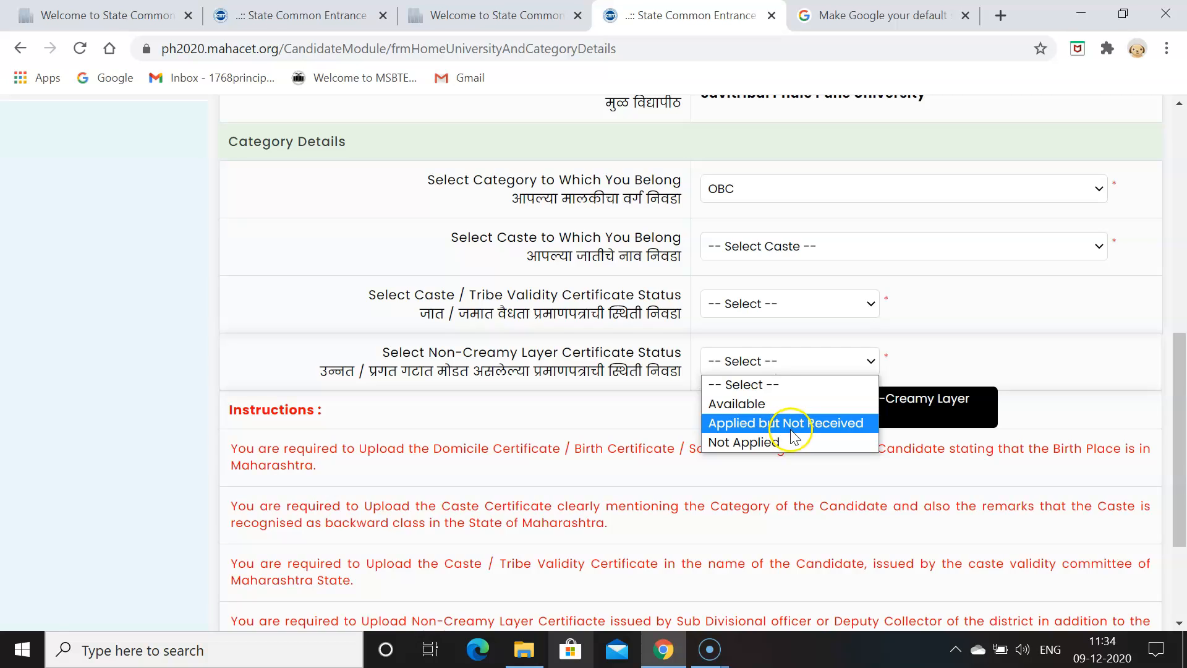
click(776, 442)
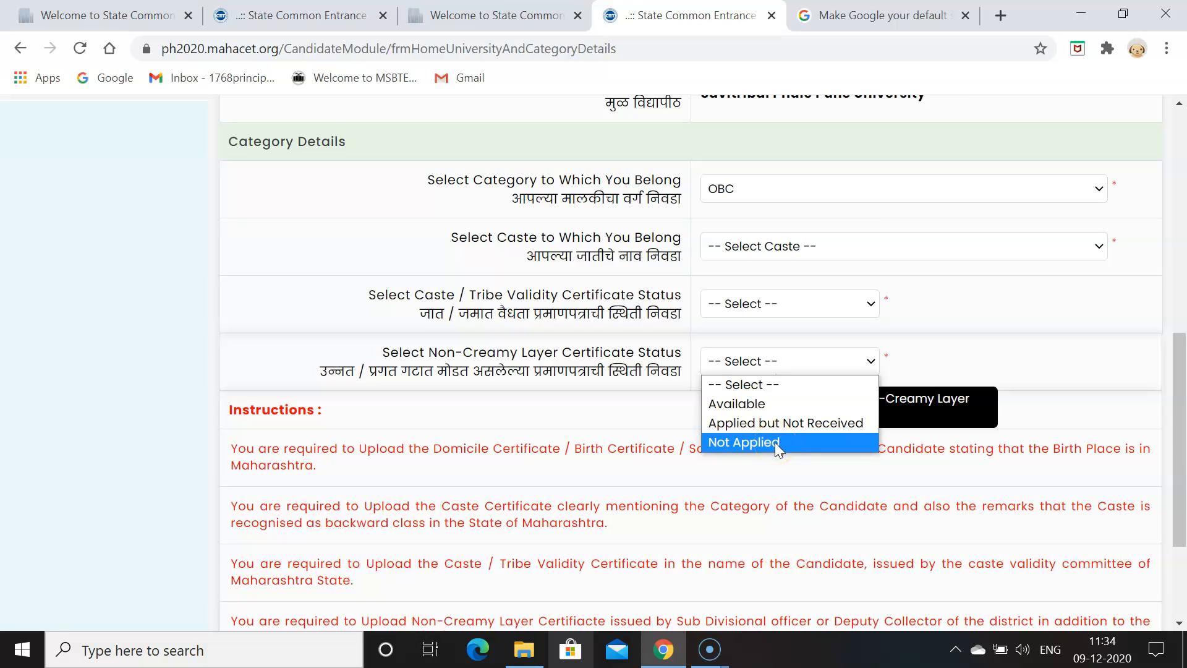
click(931, 373)
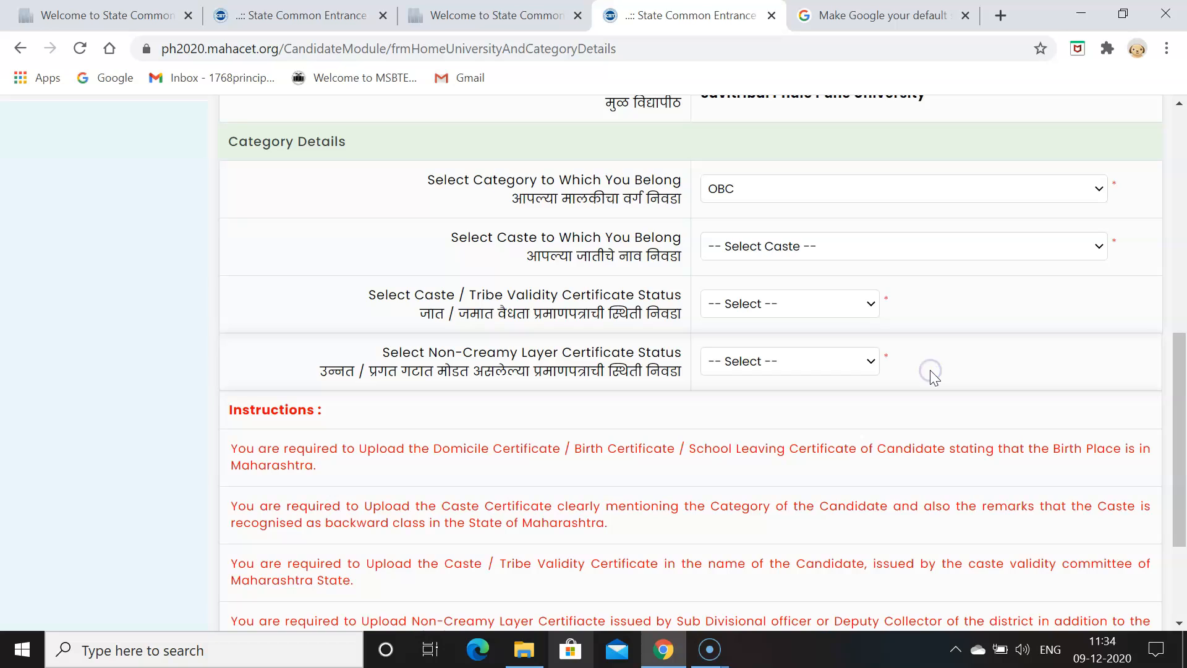
Save the completed home university and category details and proceed to Special Reservation Details.
click(30, 643)
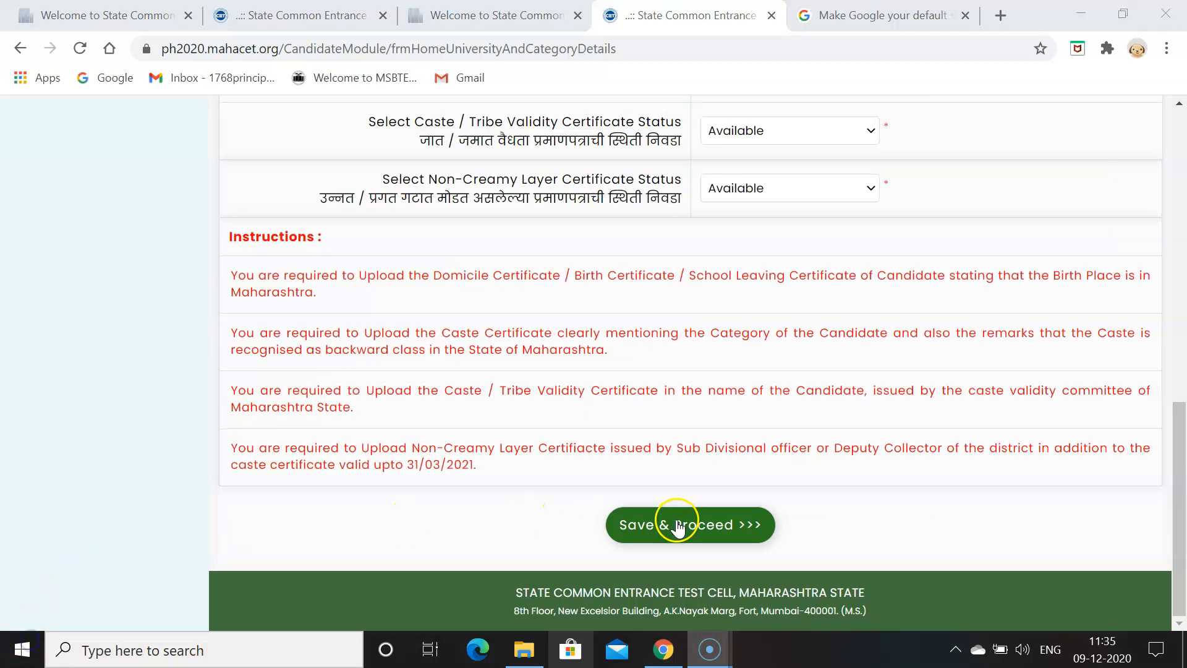
click(678, 525)
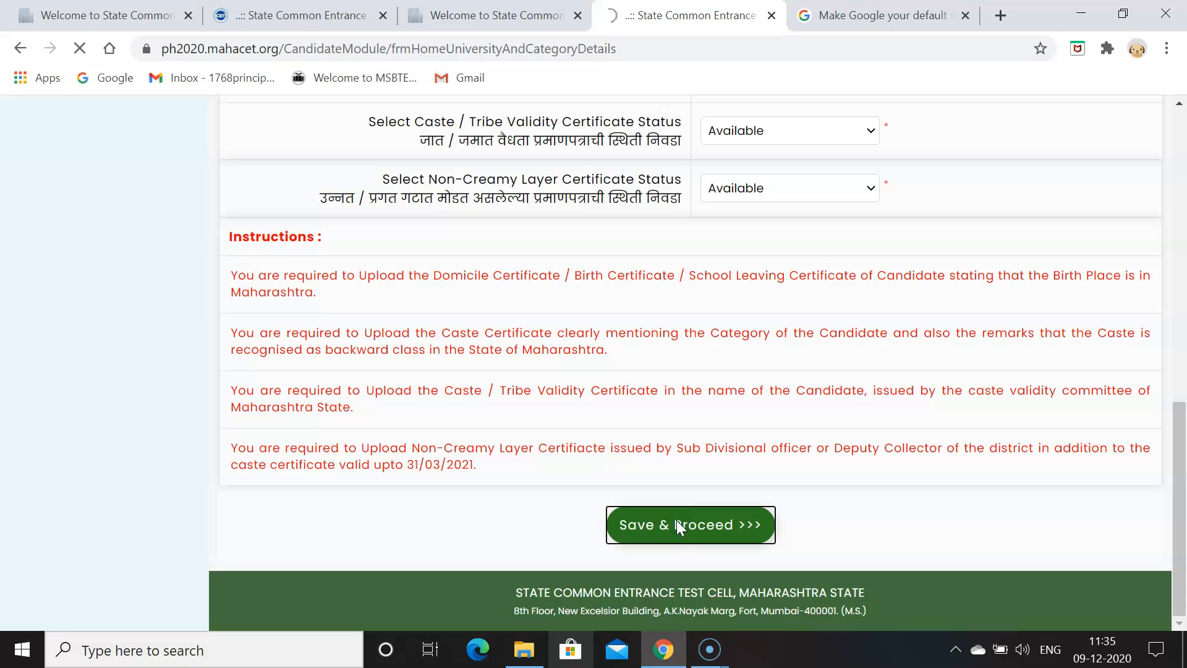
mouse_move(1186, 271)
mouse_down()
mouse_move(1186, 282)
mouse_move(1184, 271)
mouse_up()
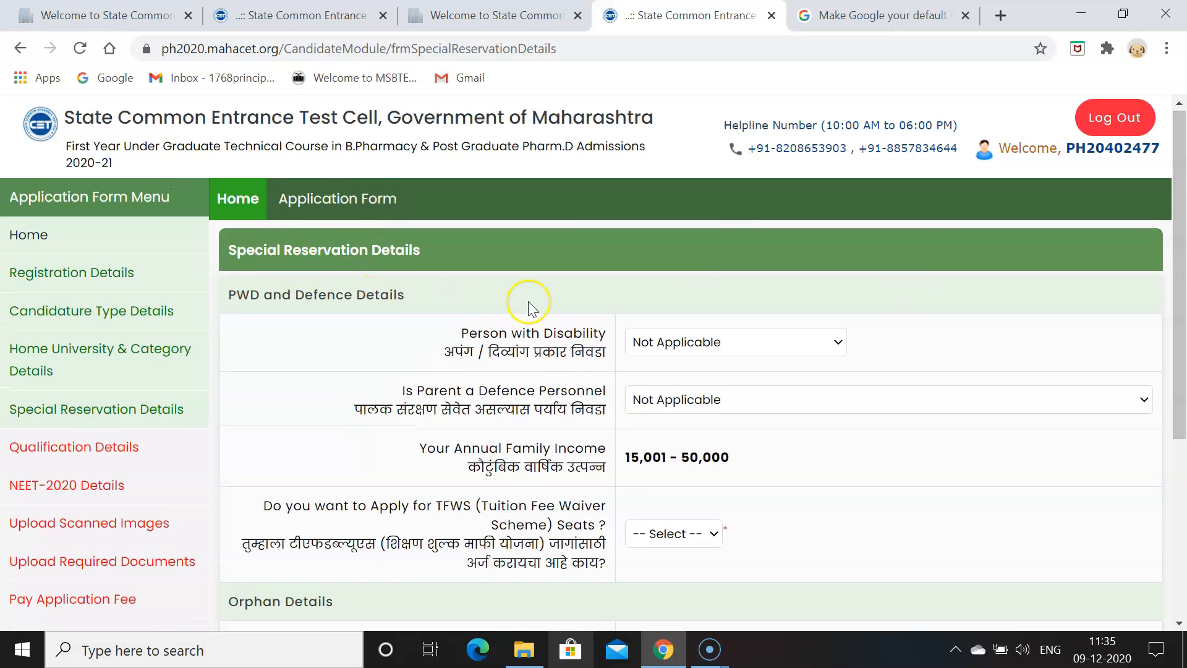
Look through the disability types and the defence personnel options in the PWD and Defence Details.
click(724, 350)
click(724, 350)
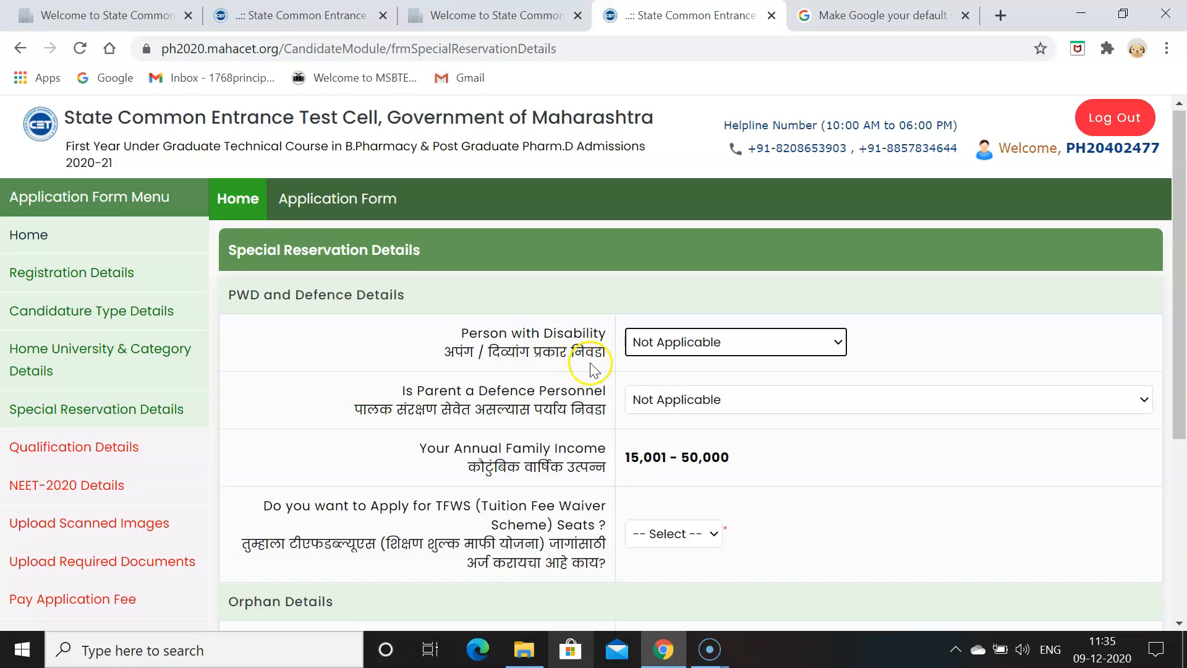
click(653, 352)
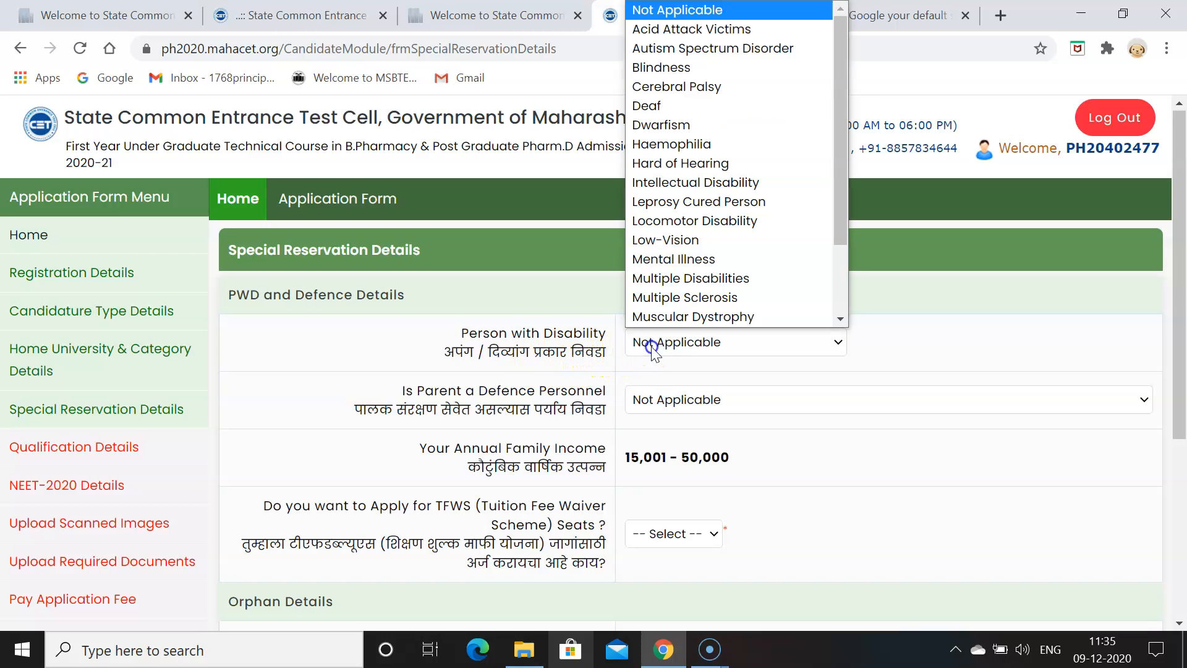
click(652, 352)
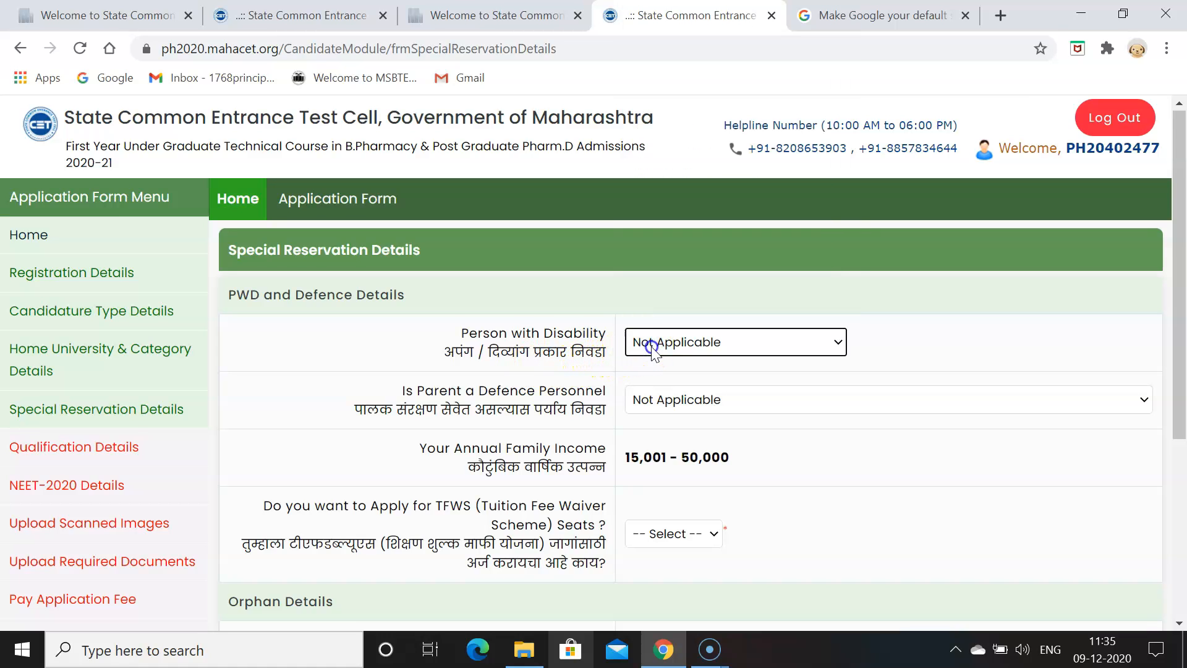
click(653, 352)
click(654, 352)
click(682, 400)
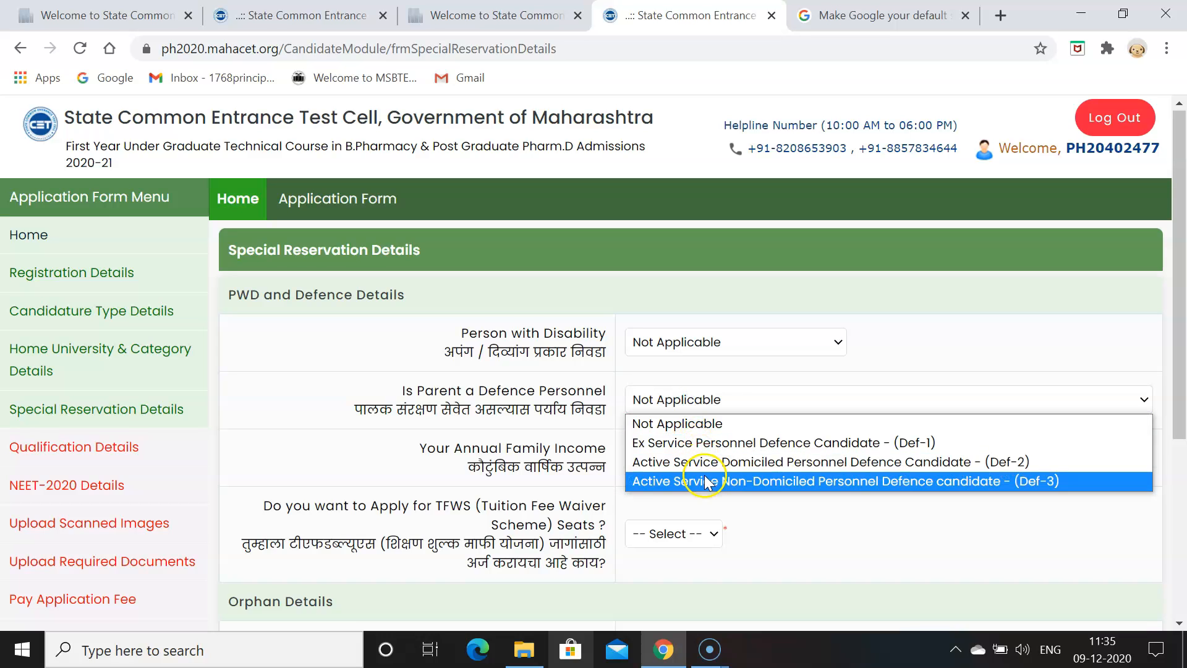
click(681, 402)
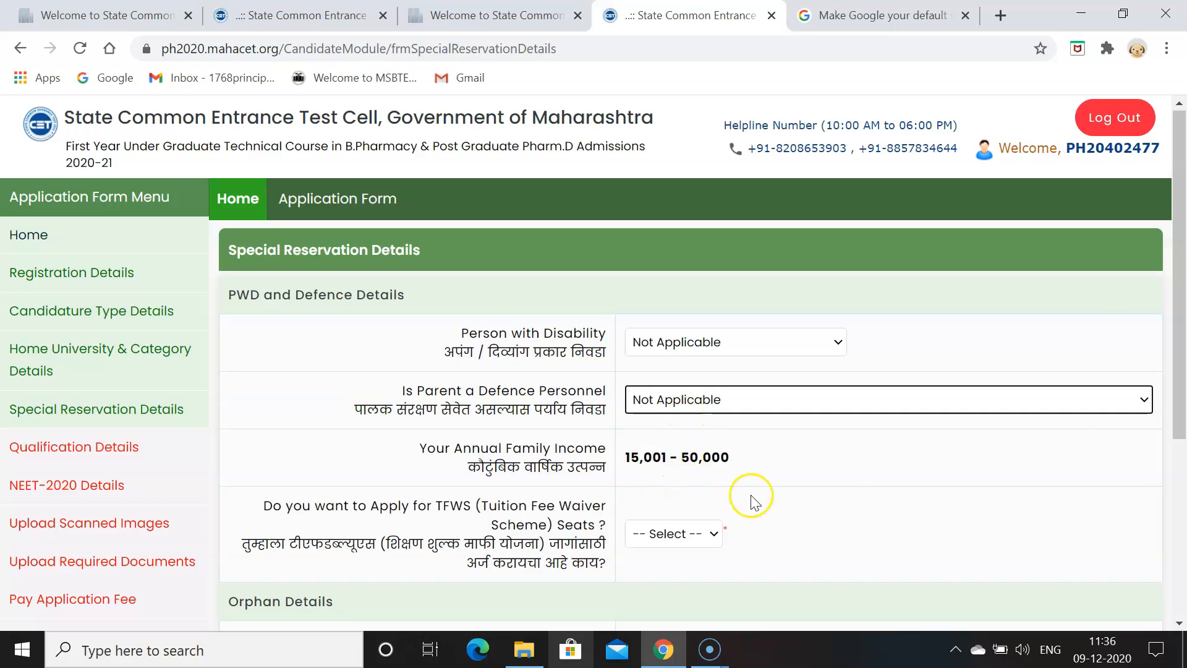
Check the choices for applying for TFWS (Tuition Fee Waiver Scheme) seats.
drag(1181, 401, 1184, 475)
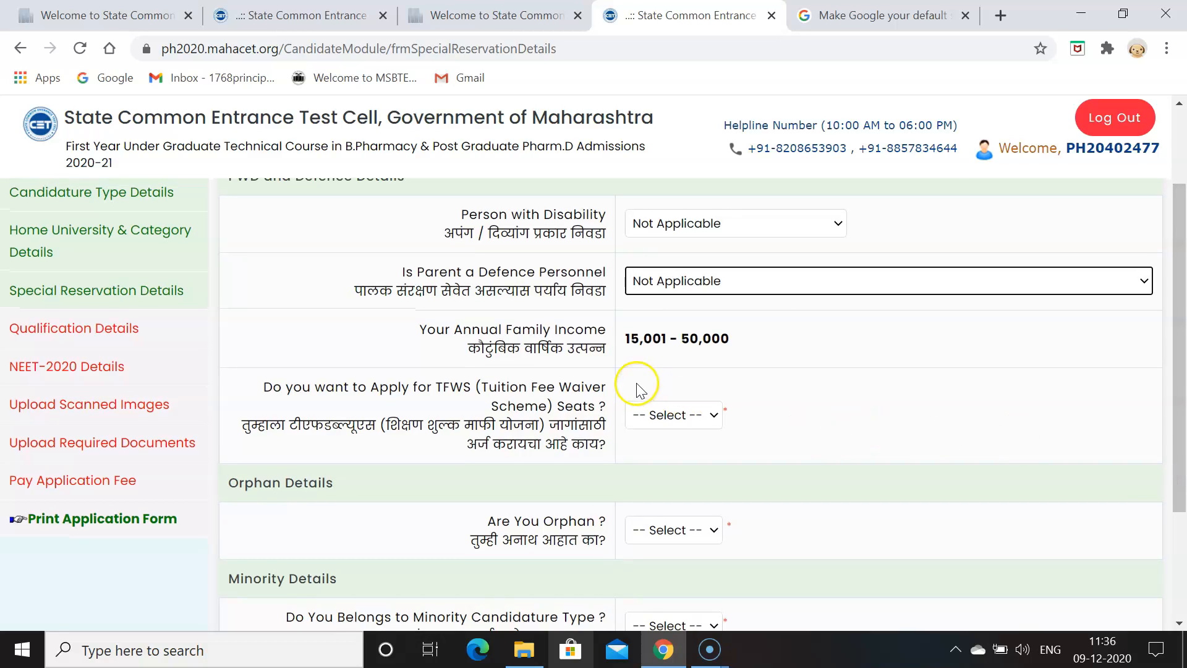
click(688, 423)
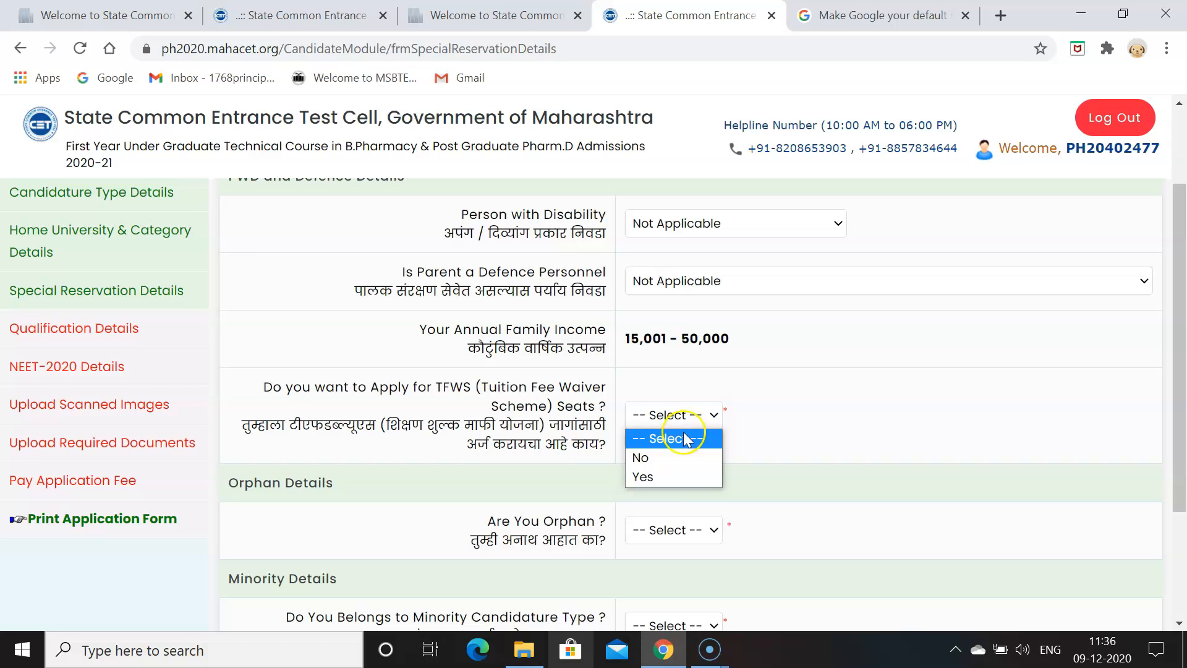
click(863, 427)
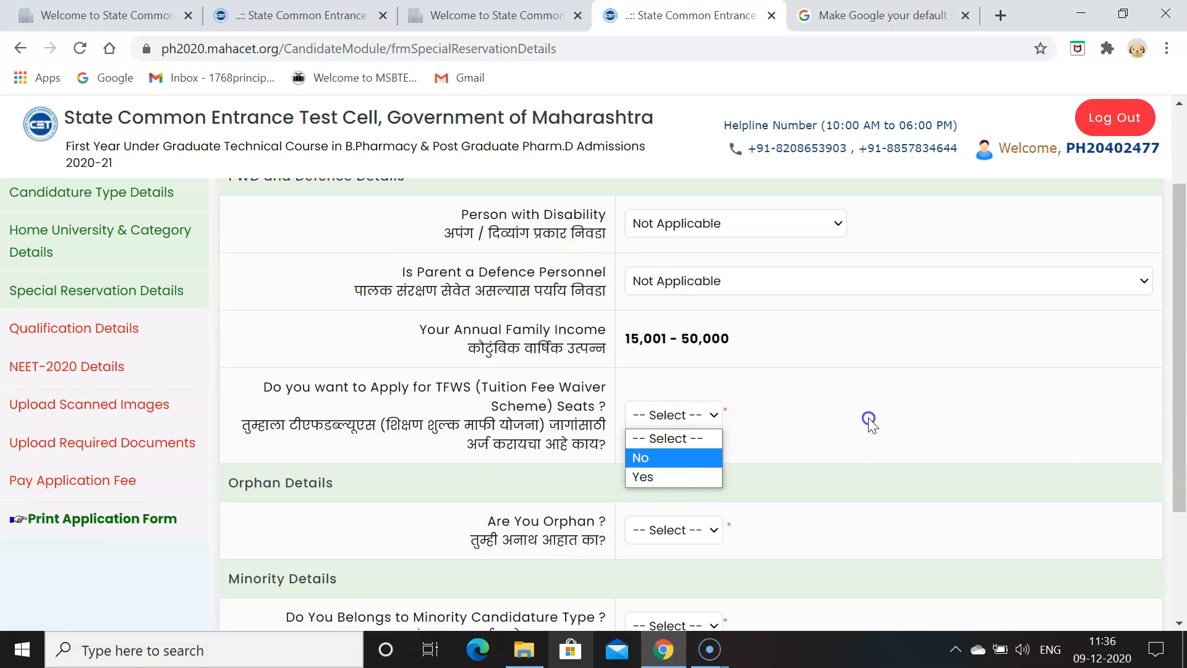
Answer No to the orphan question in the Orphan Details.
drag(1176, 393, 1179, 441)
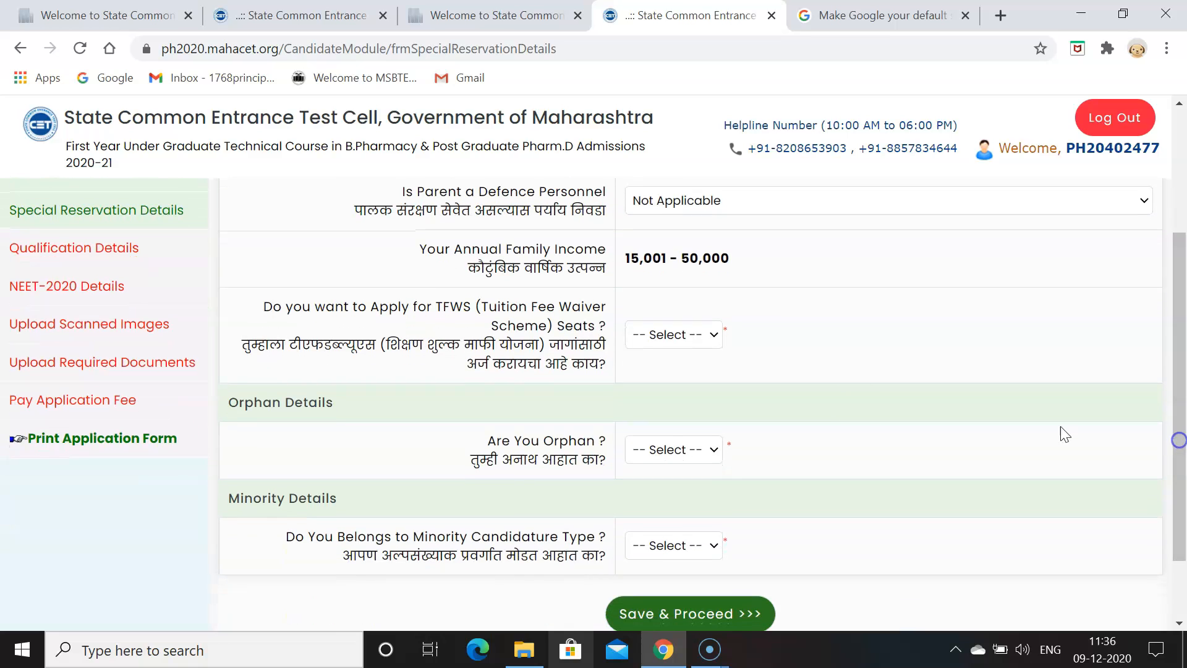
click(660, 449)
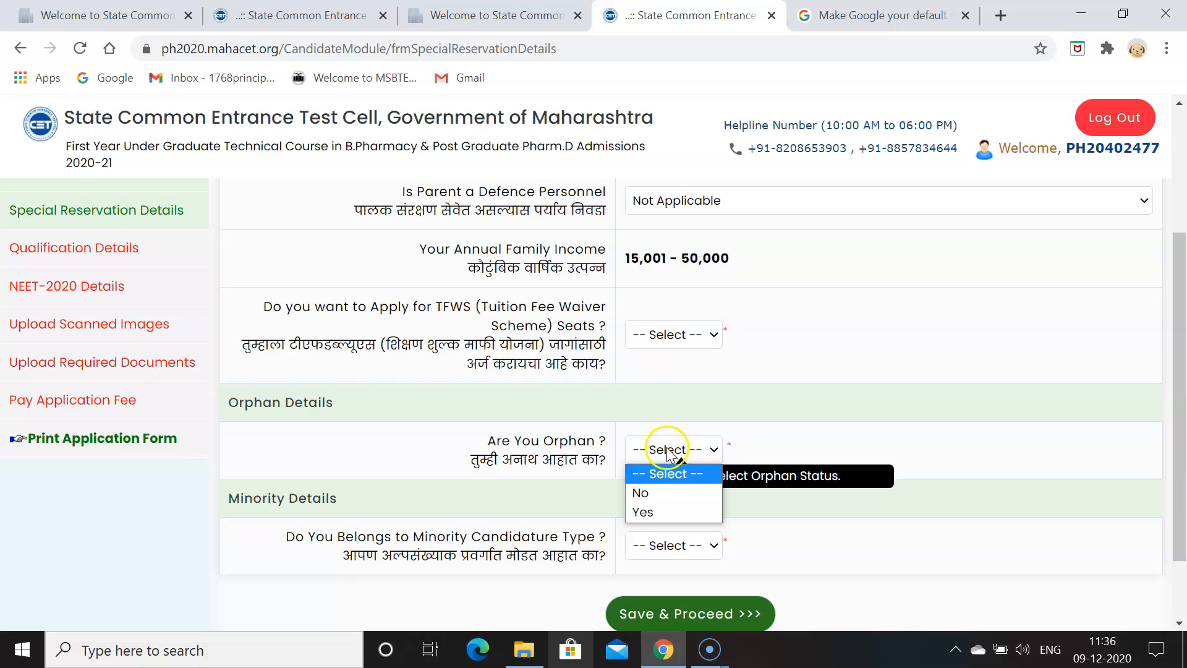
click(671, 497)
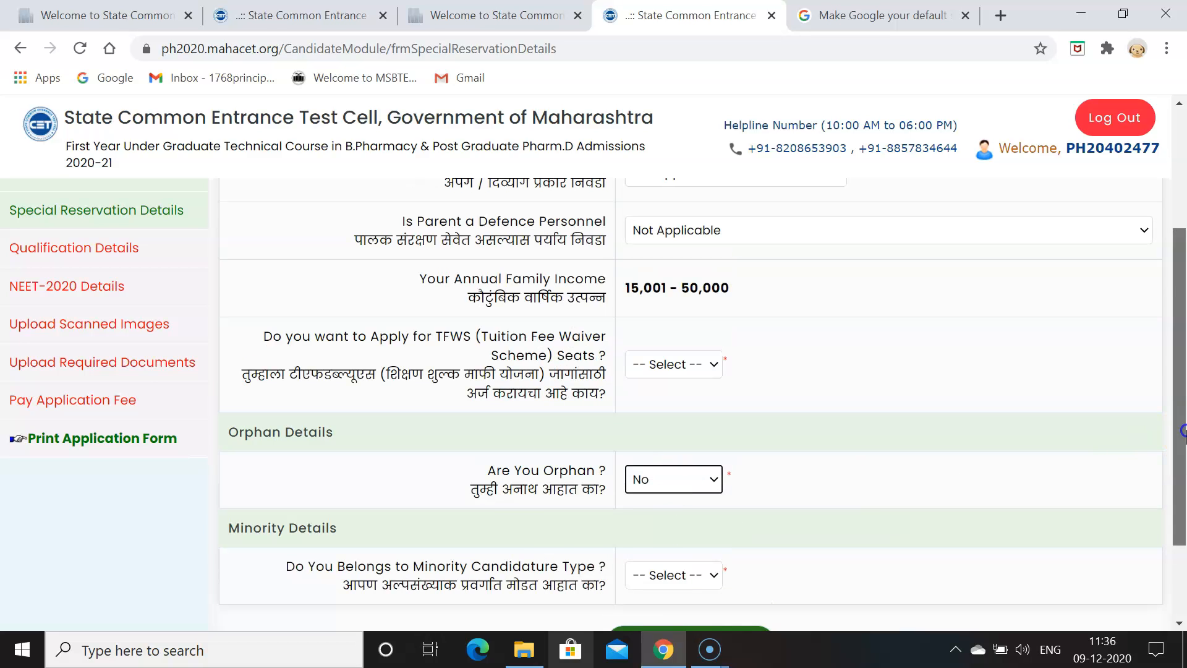
Check the choices for the minority candidature question in the Minority Details.
drag(1182, 433, 1170, 504)
scroll(426, 467, up, 1)
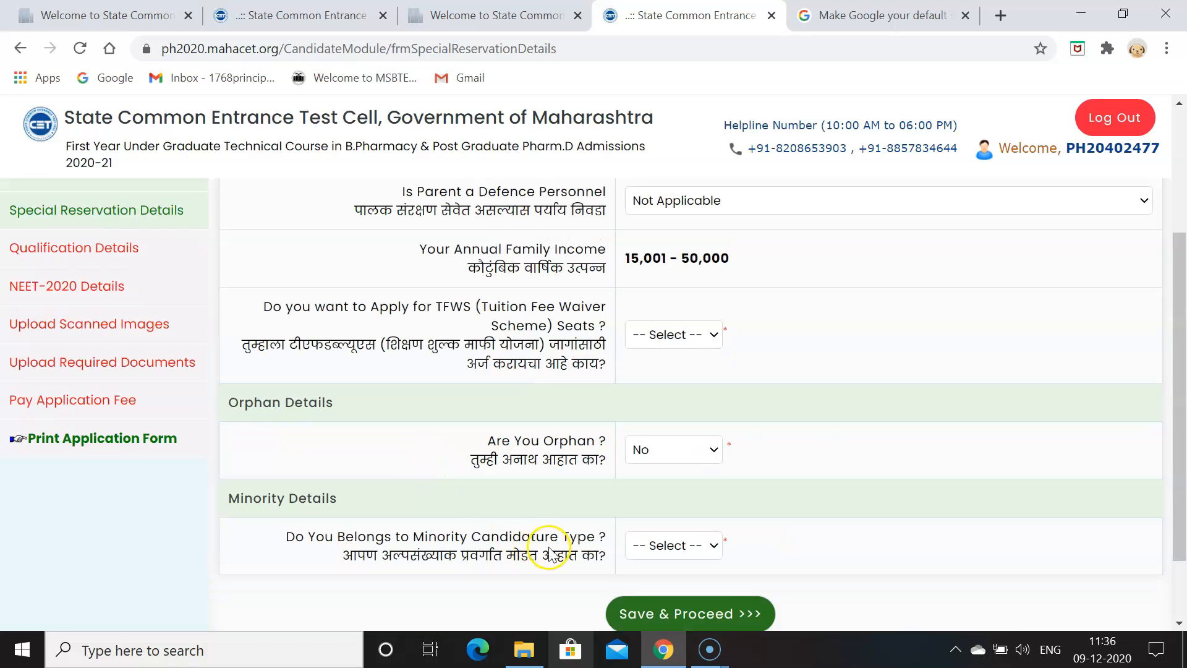
click(668, 552)
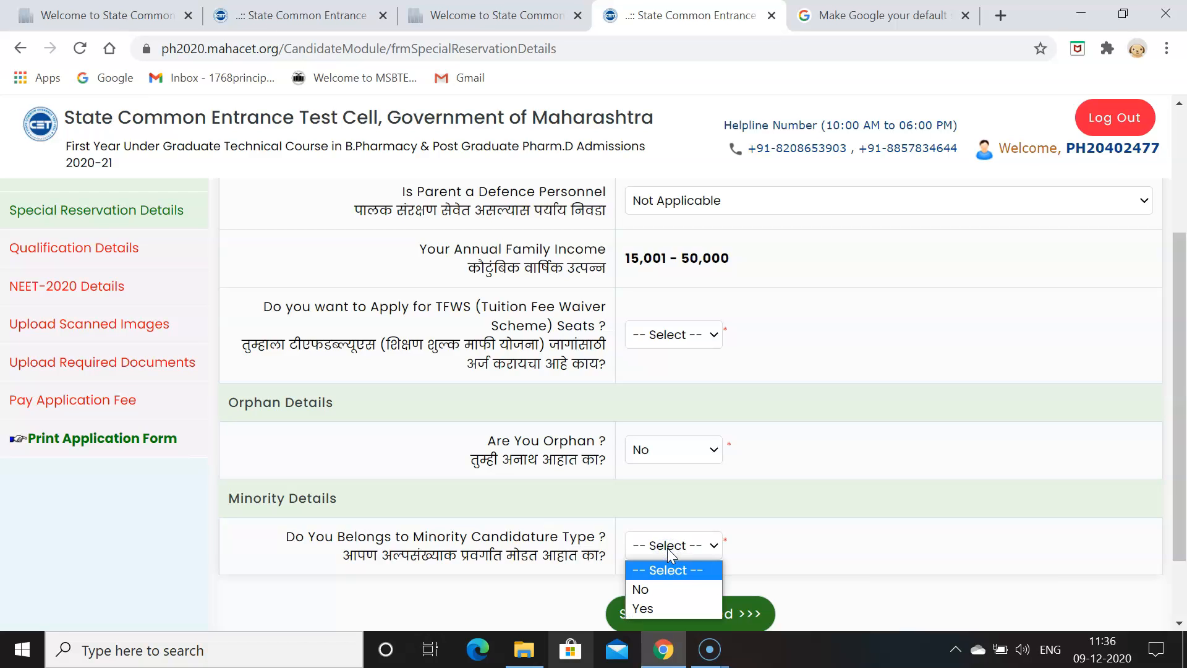
click(666, 548)
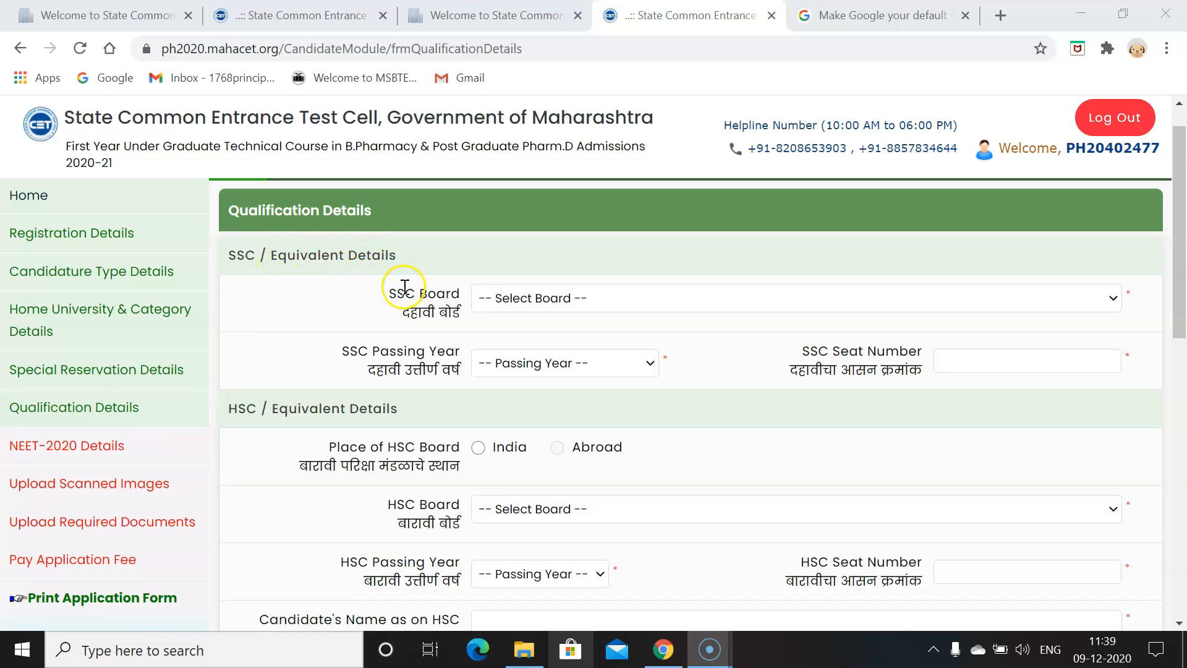
Check the SSC board list and the SSC passing year field in the Qualification Details.
click(539, 303)
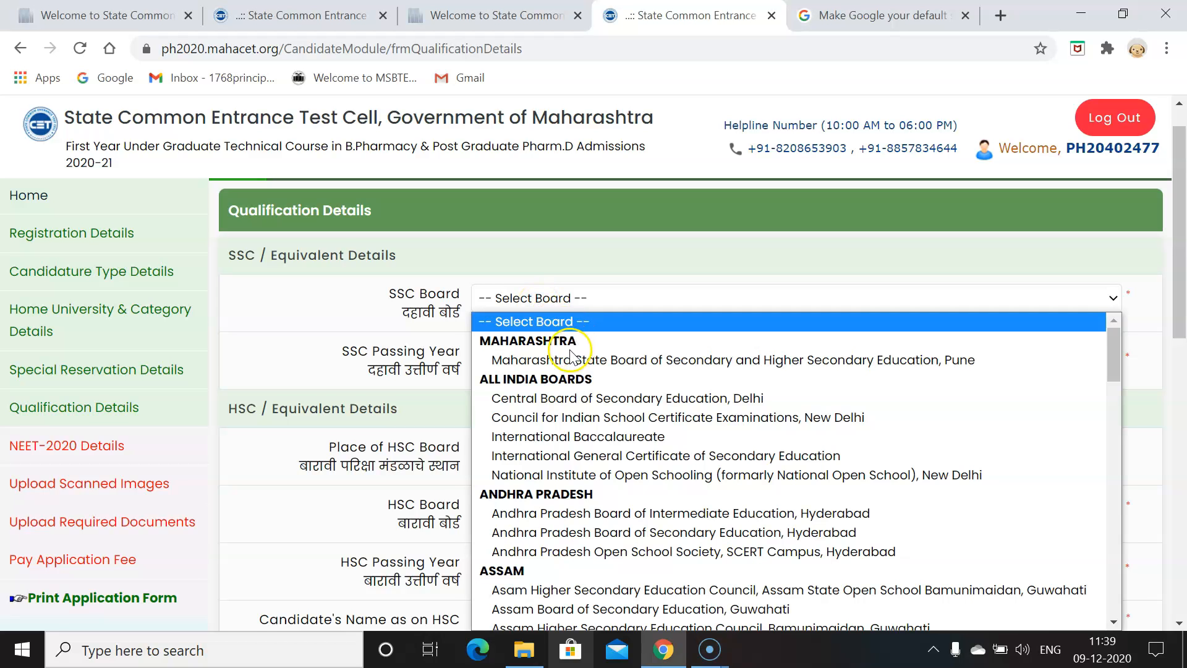
click(316, 327)
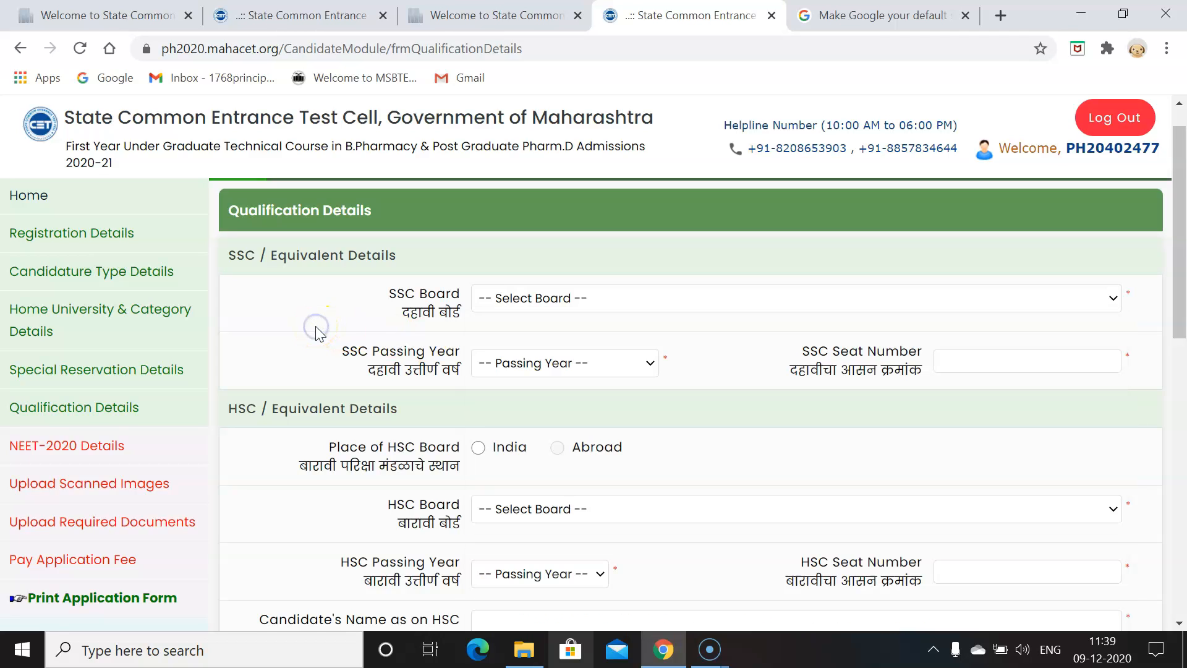
click(556, 371)
click(555, 371)
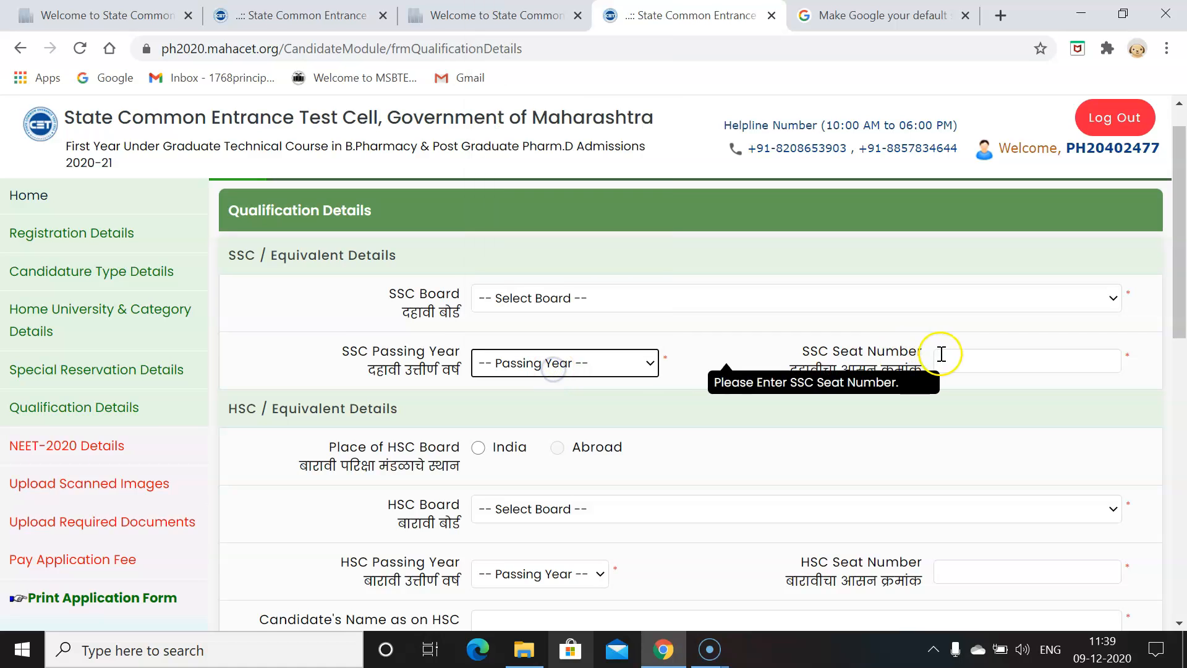
Look through the HSC board and HSC passing year options in the HSC / Equivalent Details.
drag(1175, 301, 1179, 350)
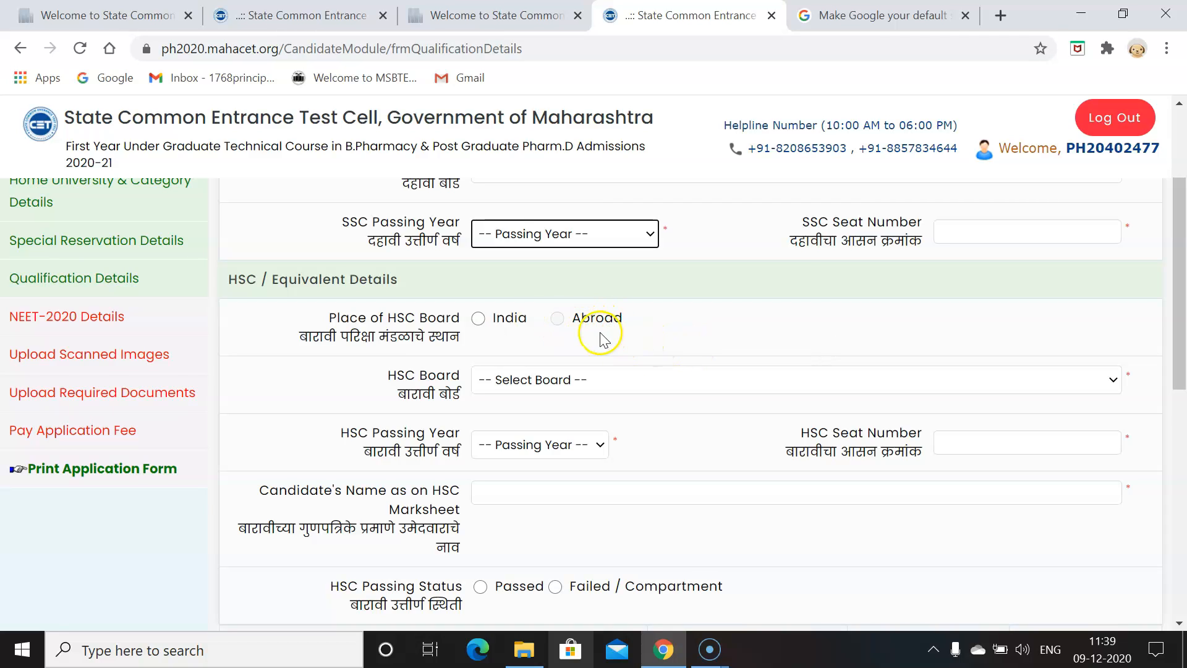
click(716, 393)
click(717, 391)
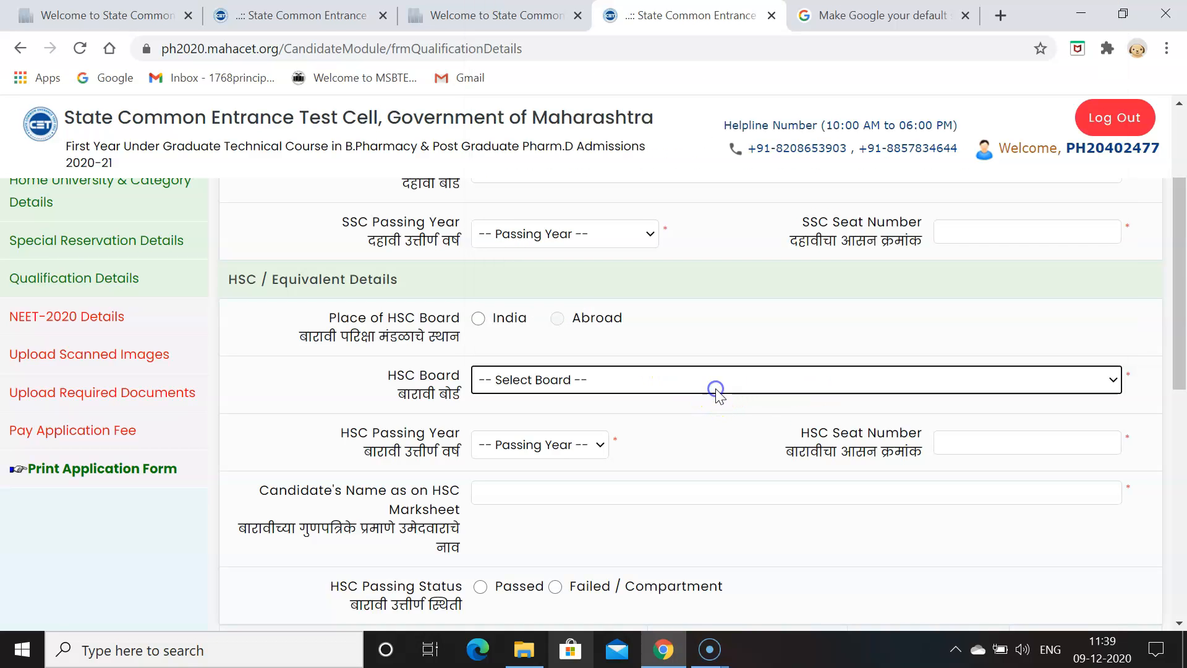
click(717, 391)
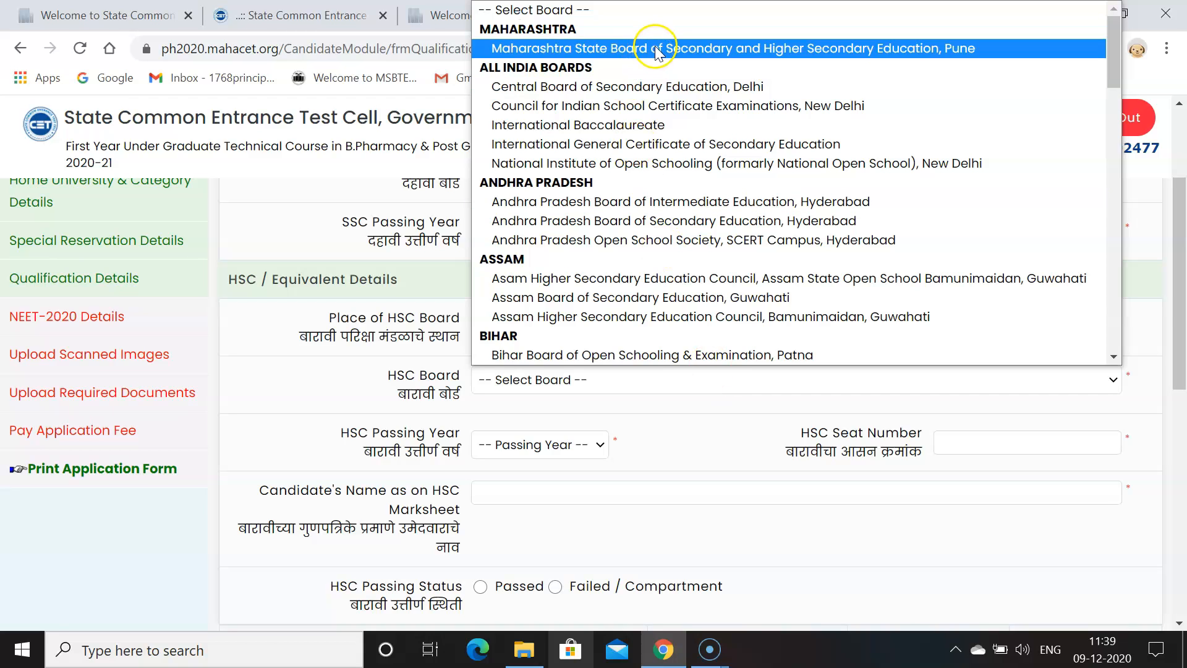
click(299, 390)
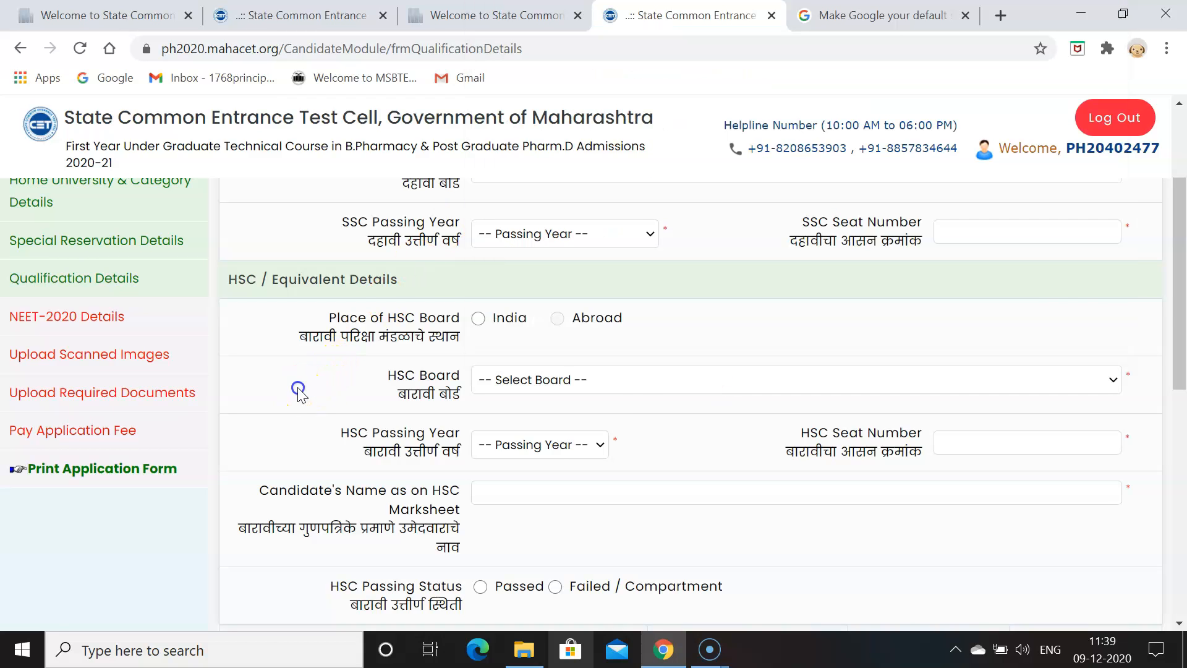
click(570, 448)
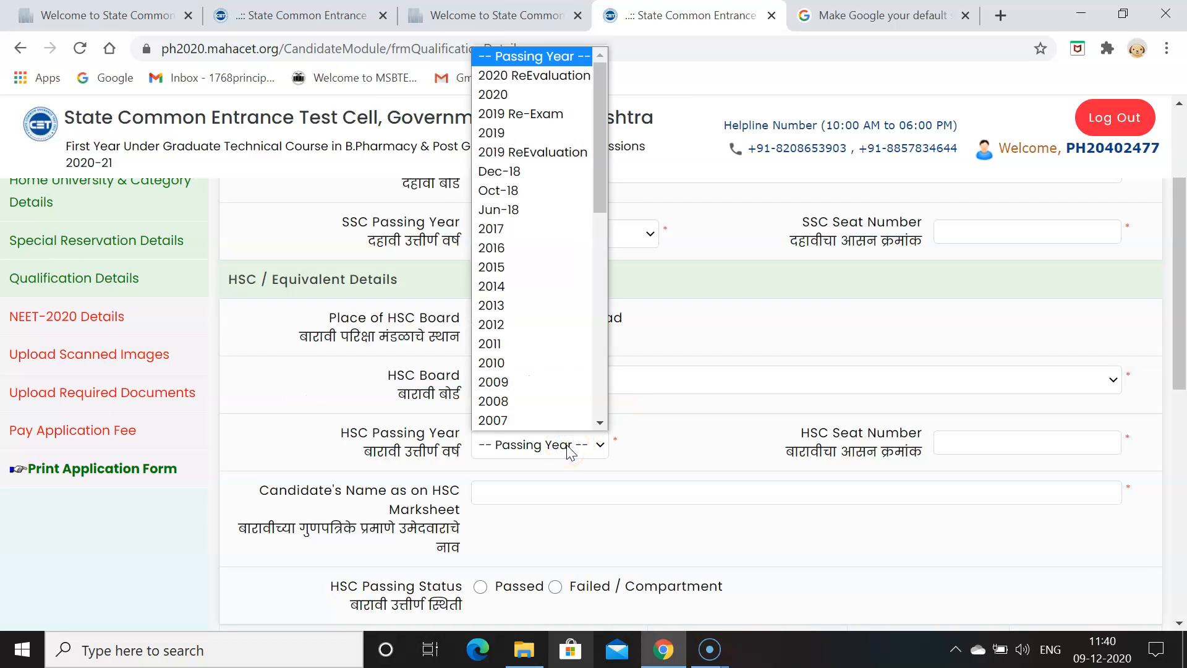
click(569, 450)
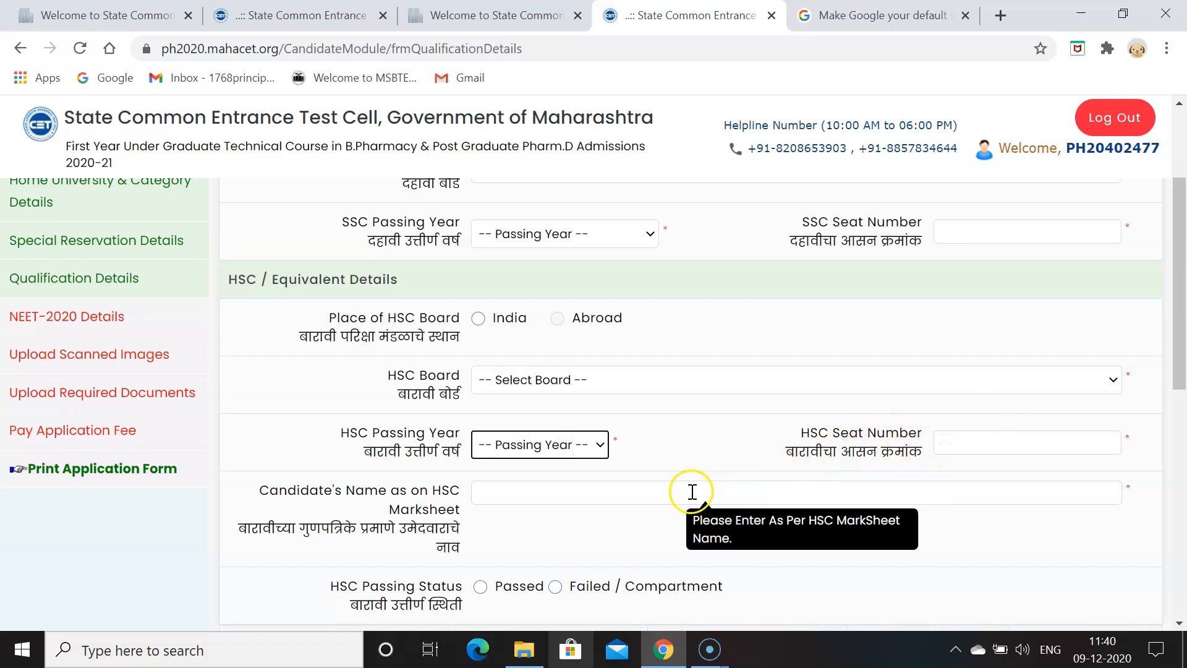
Review the HSC marks table, its maximum-marks subject choices, and the Diploma Details below it.
scroll(1178, 345, down, 2)
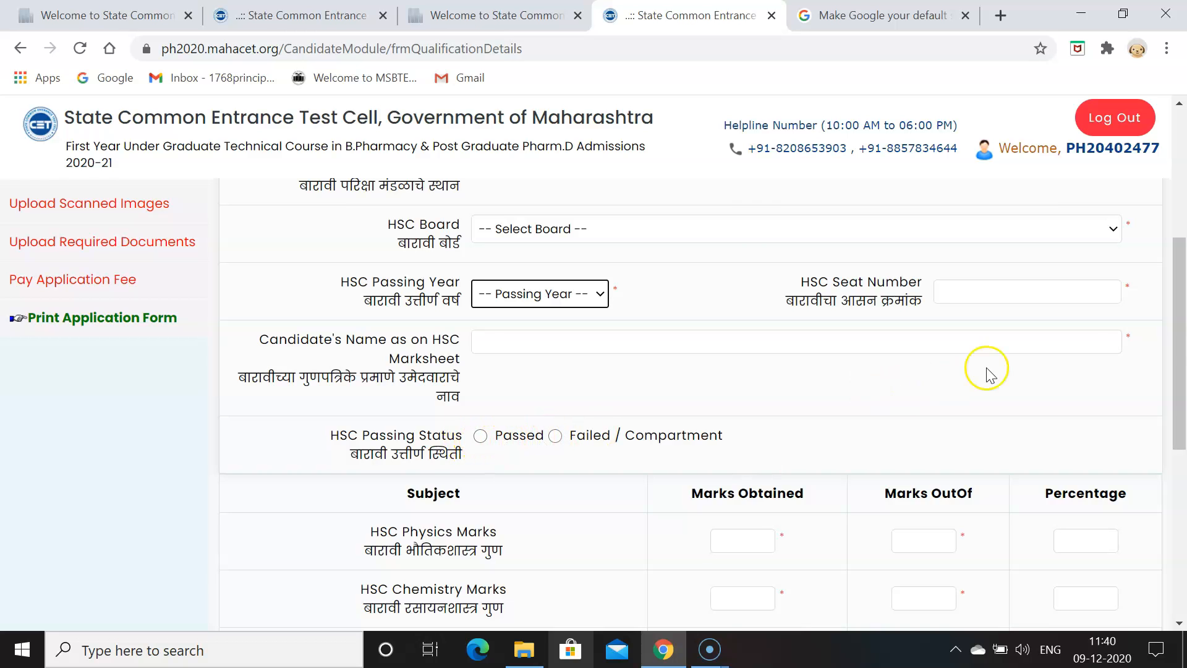
drag(1182, 349, 1182, 447)
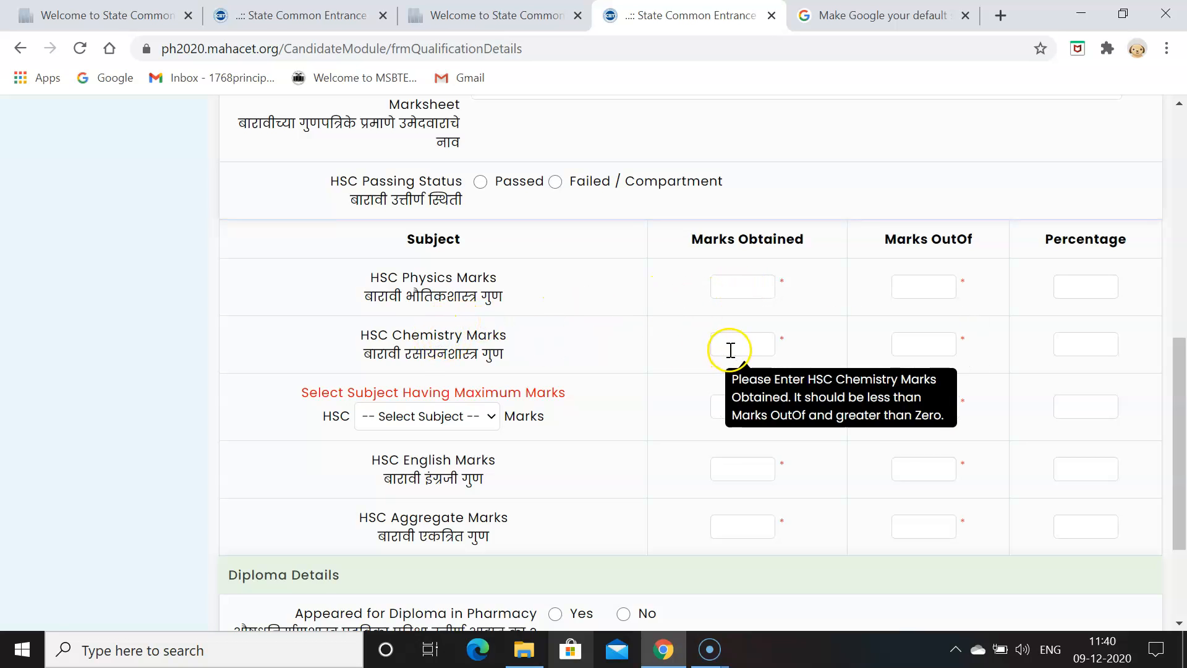
click(457, 423)
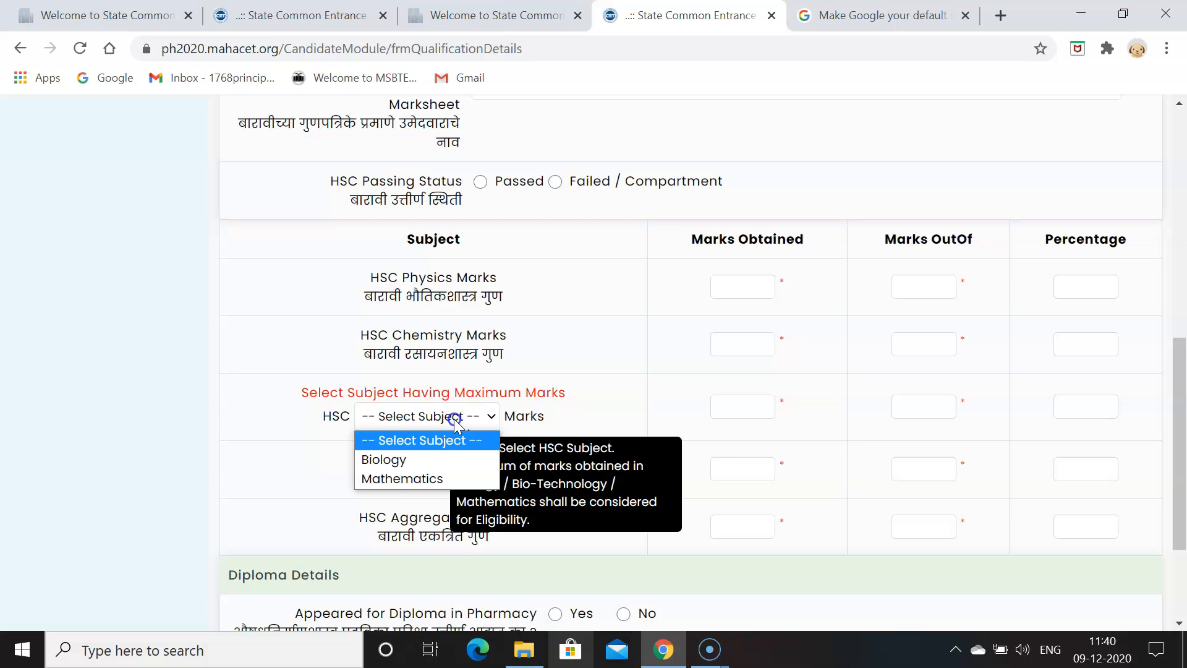
click(455, 420)
click(455, 420)
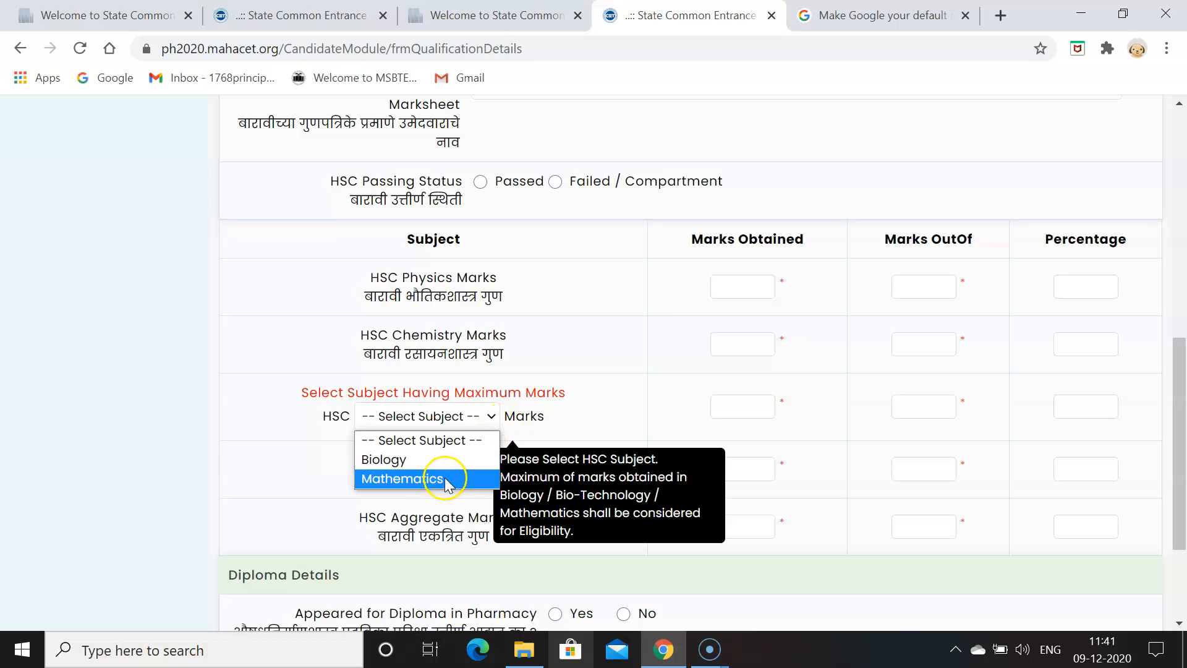
drag(1177, 377, 1182, 407)
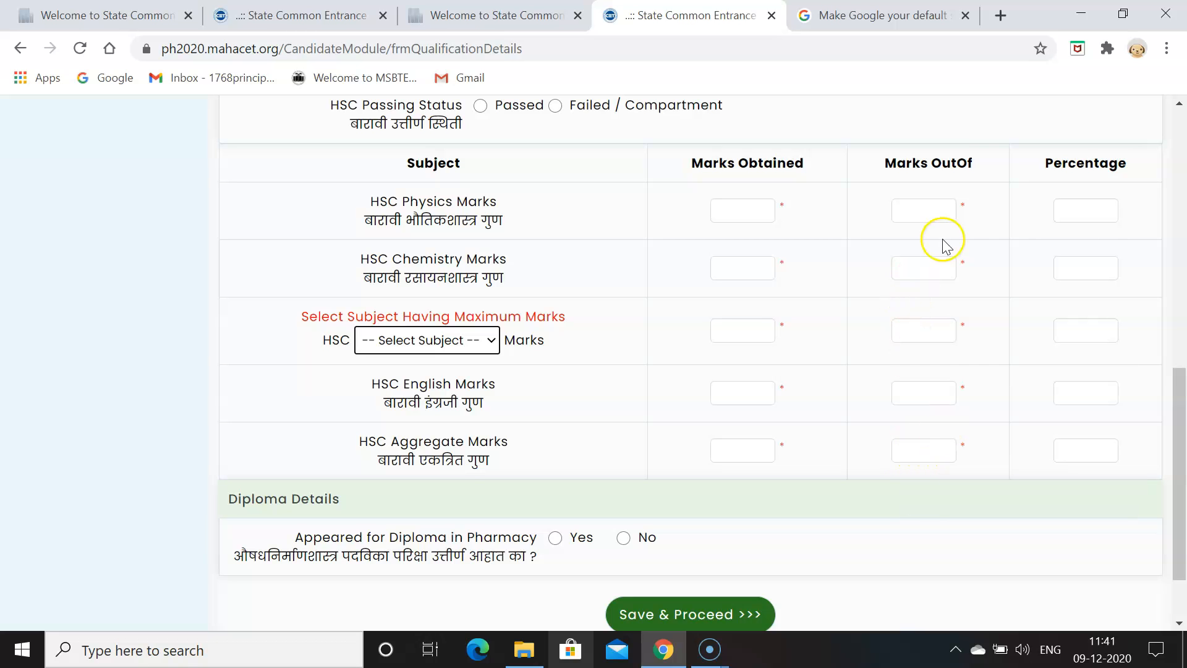
drag(1184, 426, 1184, 457)
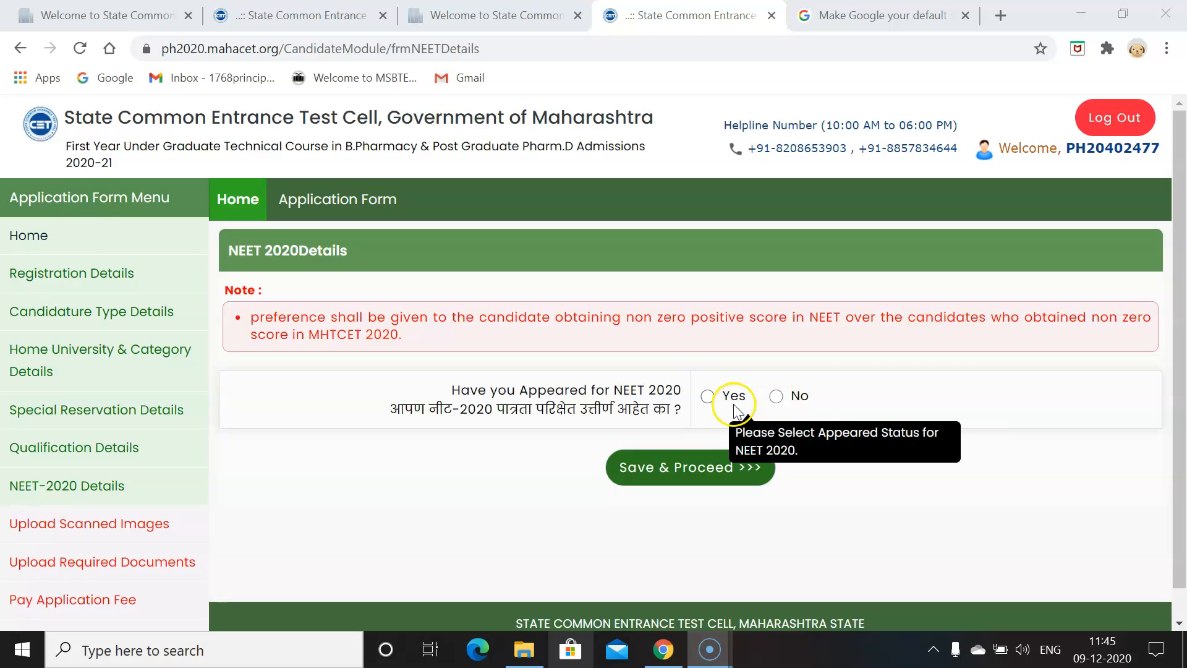
Answer Yes to having appeared for NEET 2020 and review the roll number and subject score fields.
click(708, 395)
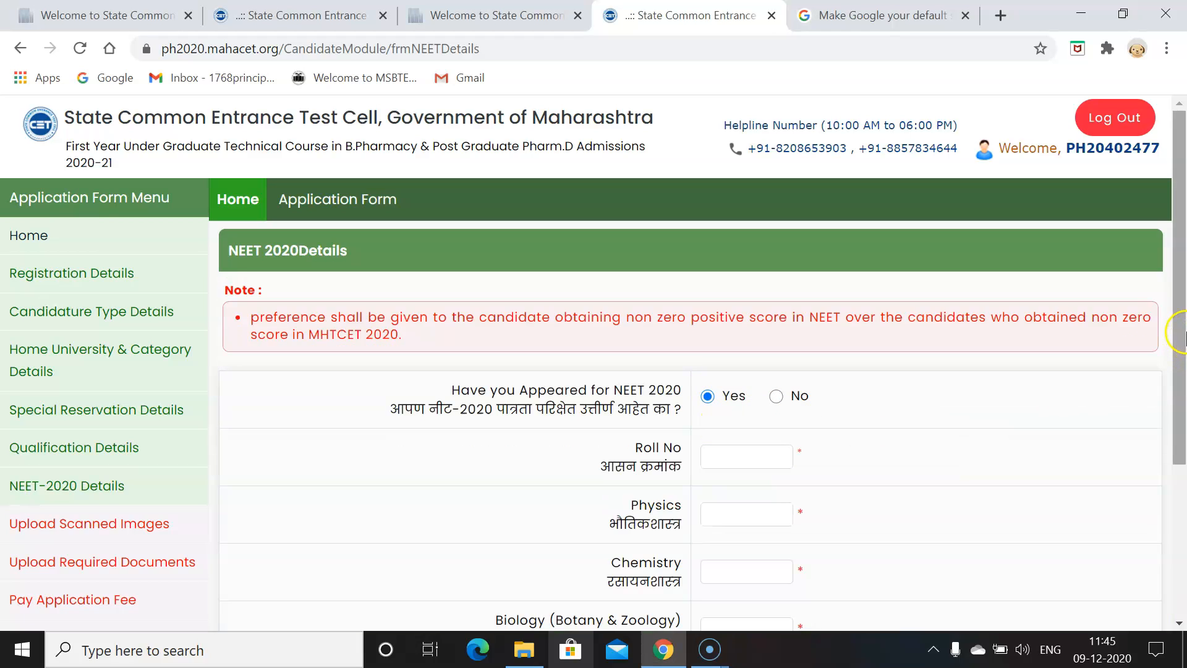
drag(1178, 321, 1182, 408)
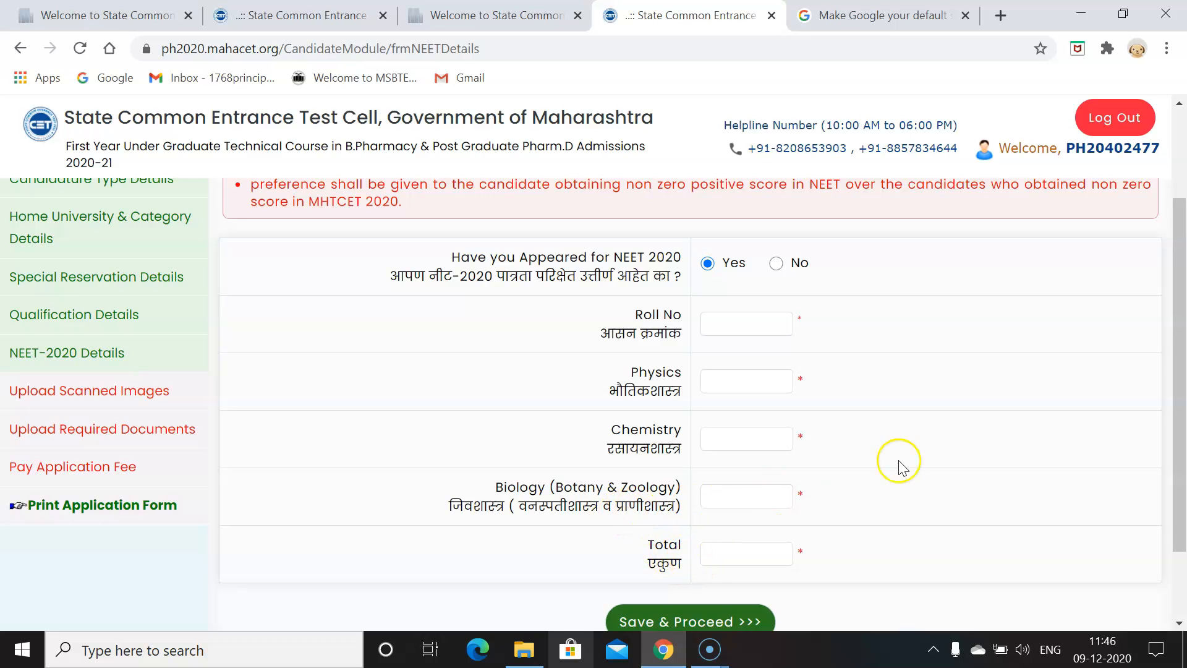
drag(1183, 356, 1184, 389)
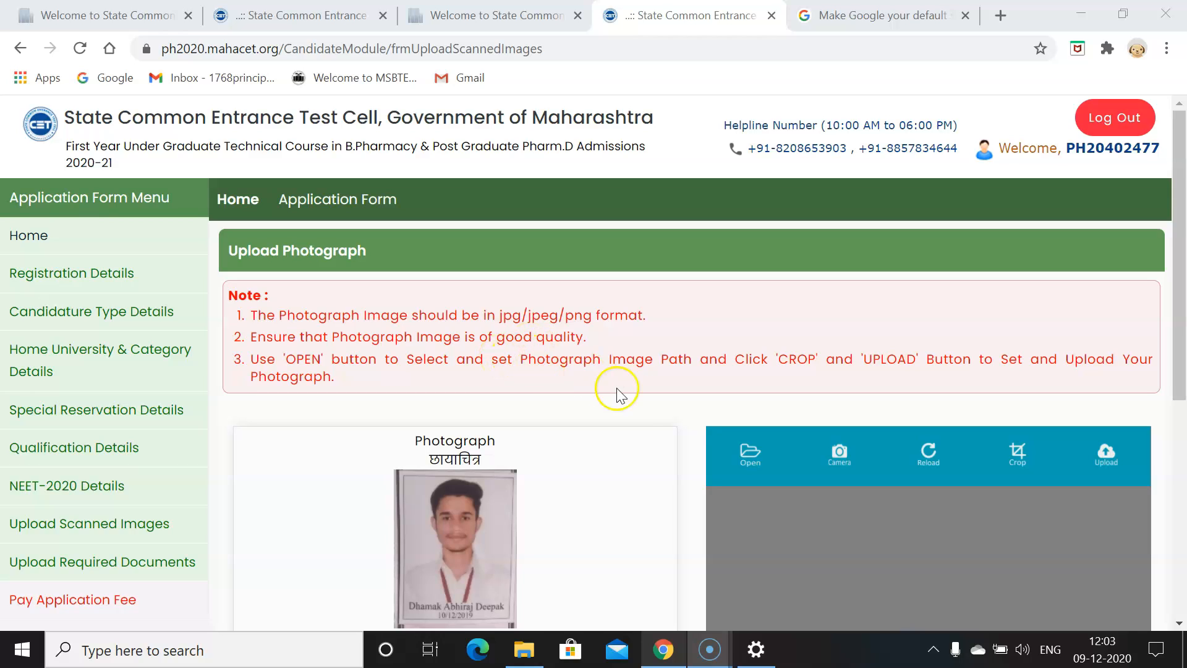
Check the file chooser for the photograph upload and close it without picking an image.
click(1185, 342)
drag(1184, 342, 1184, 385)
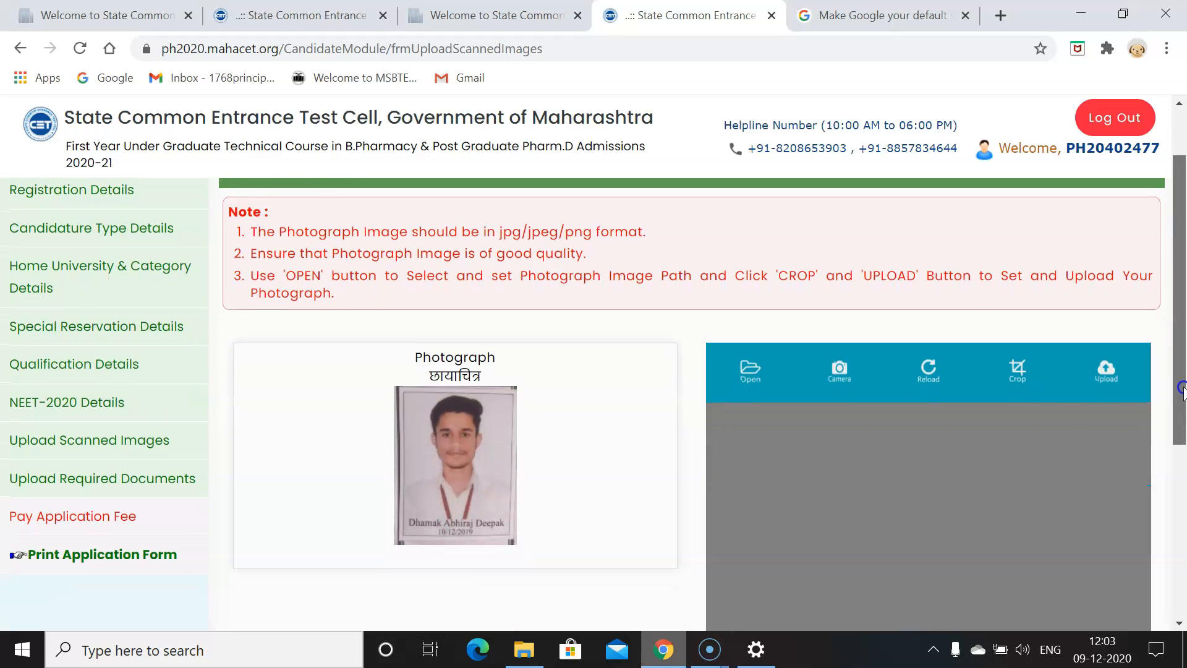
click(754, 370)
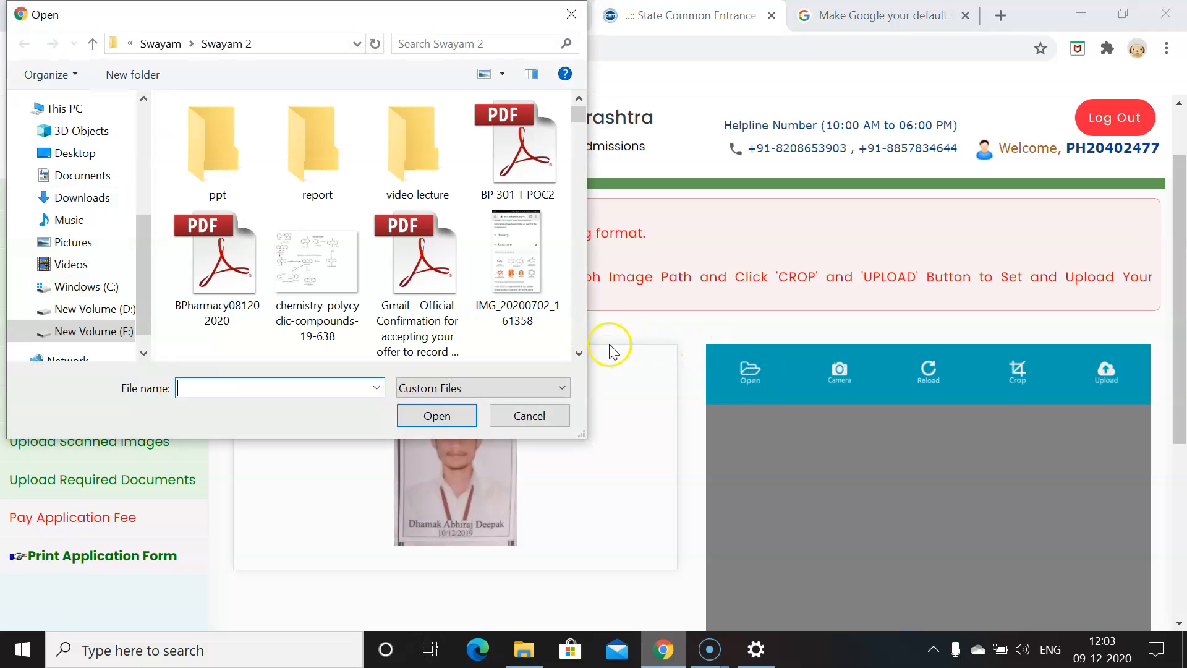
click(570, 16)
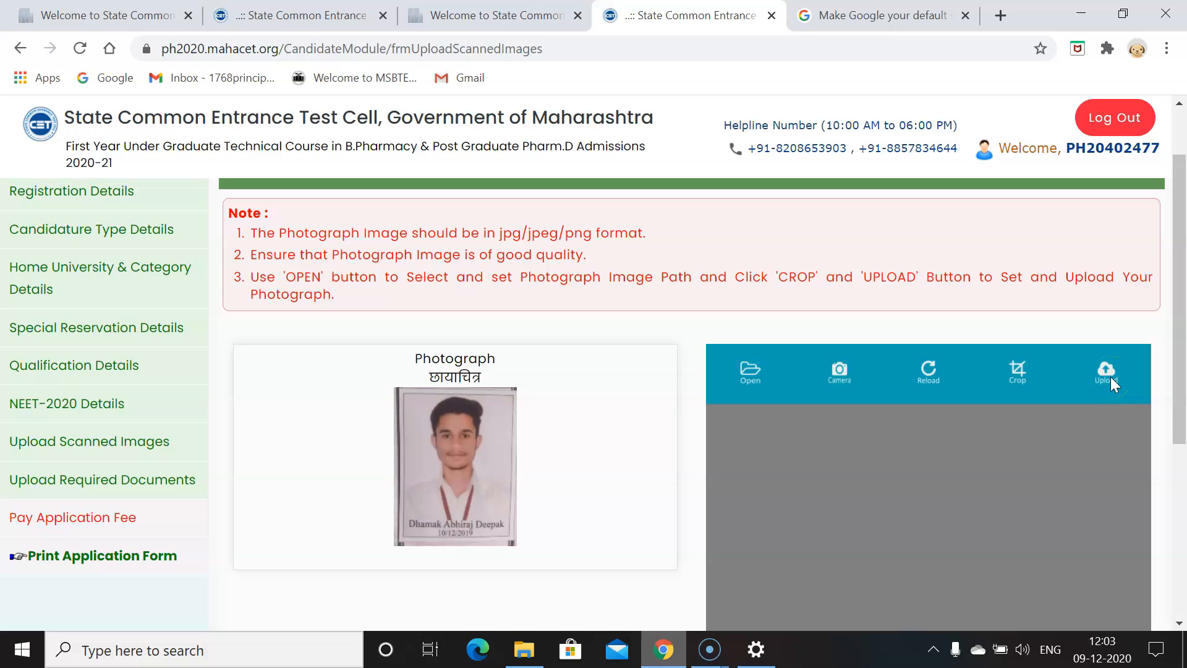
Review the Upload Photograph section and proceed to Upload Required Documents.
drag(1178, 380, 1178, 436)
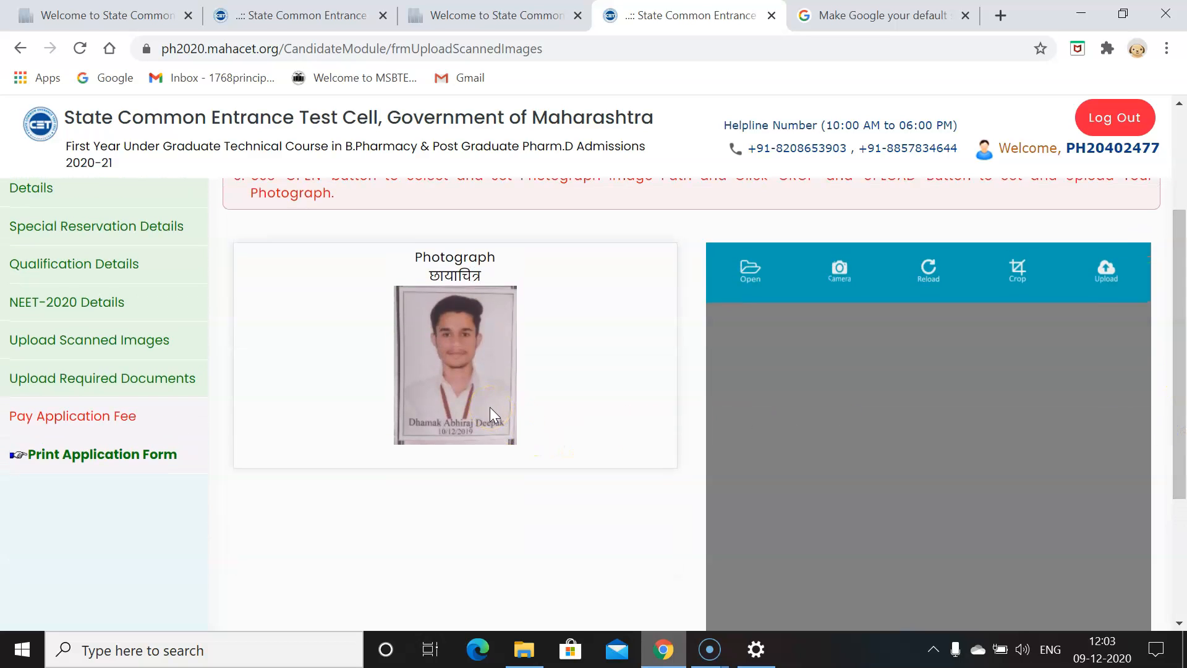
drag(1176, 392, 1178, 331)
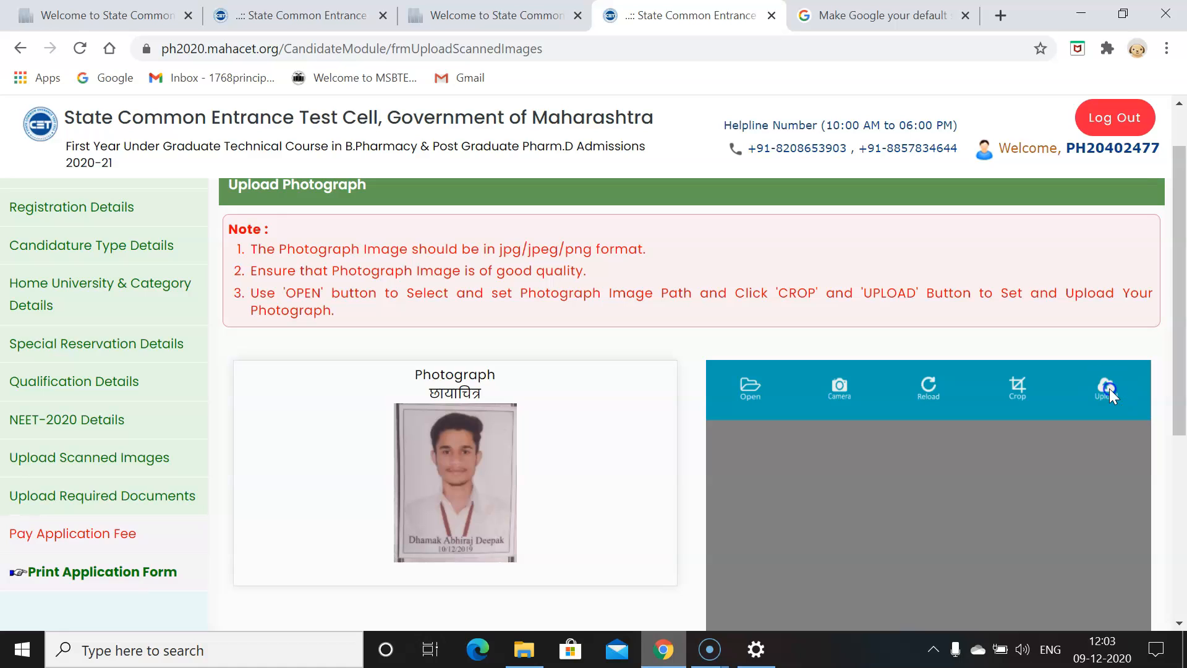
click(1180, 344)
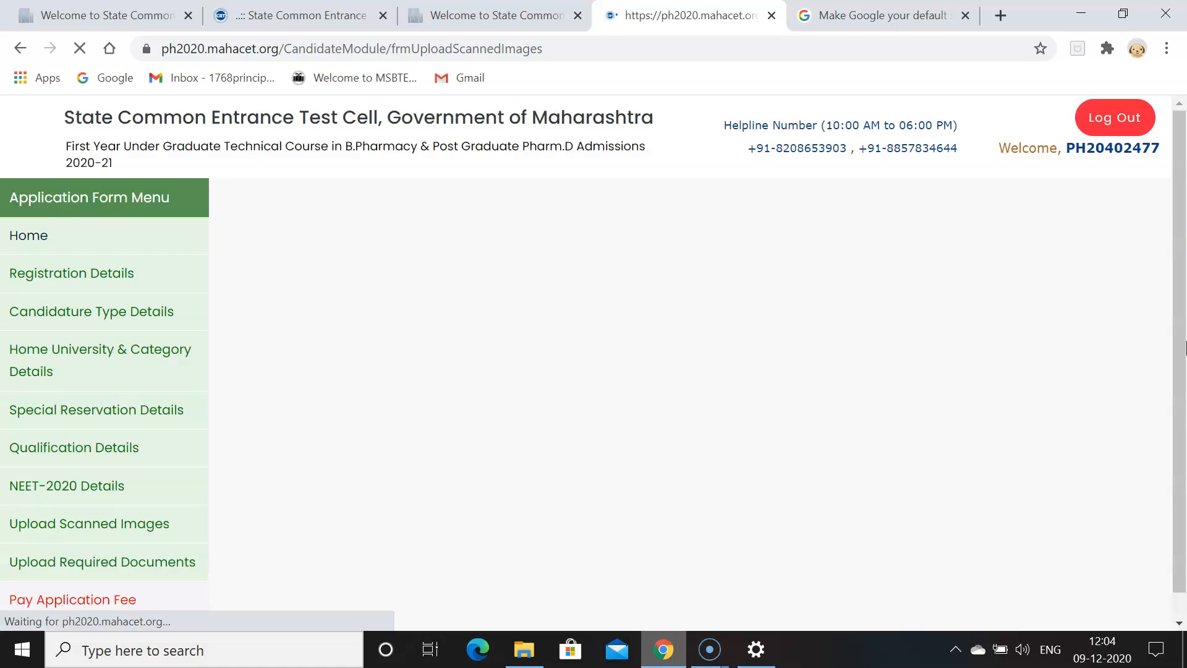
drag(1182, 342, 1175, 562)
click(700, 559)
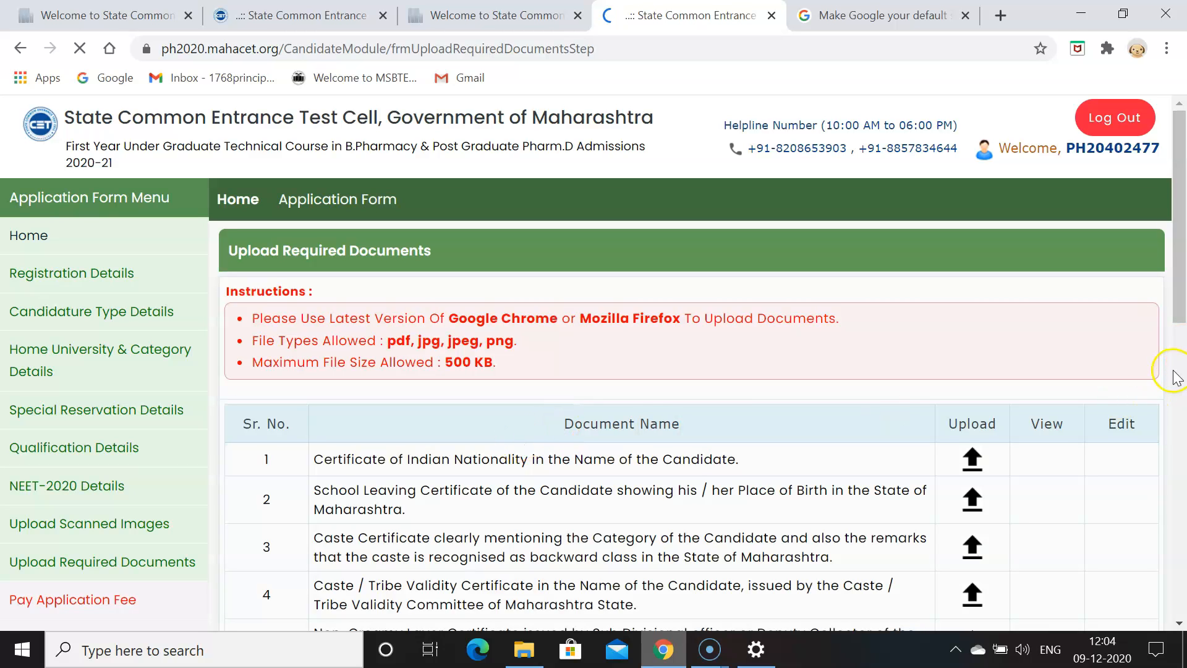
Look through the upload instructions and the list of required documents.
scroll(1180, 328, down, 3)
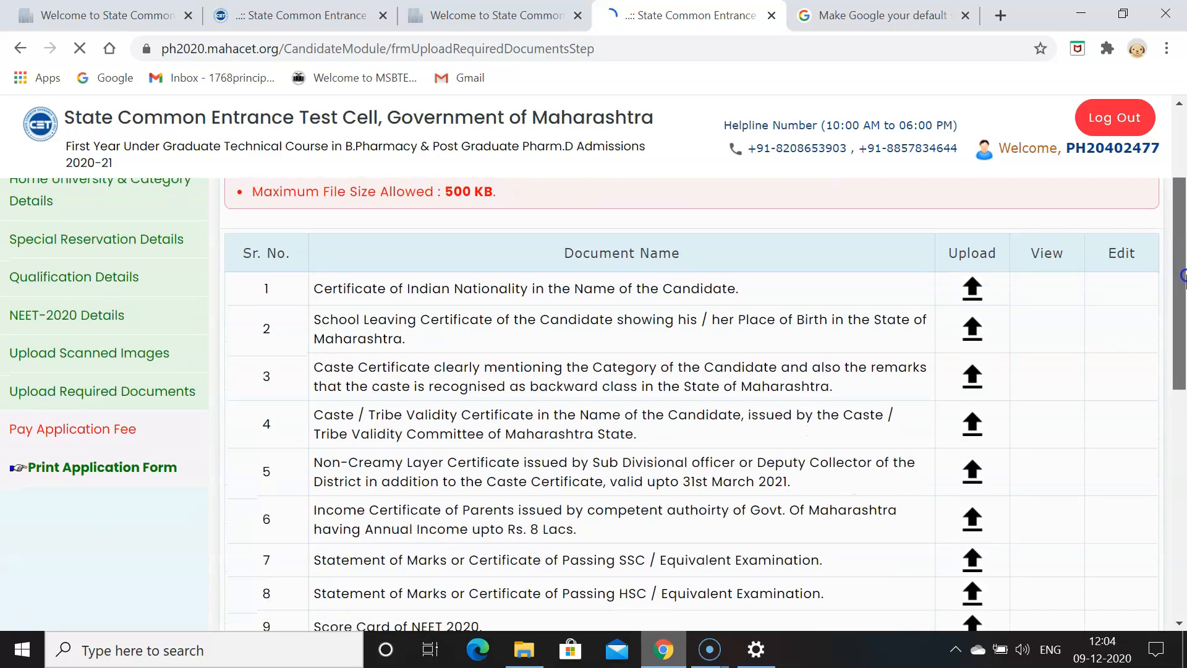
drag(1182, 275, 1182, 236)
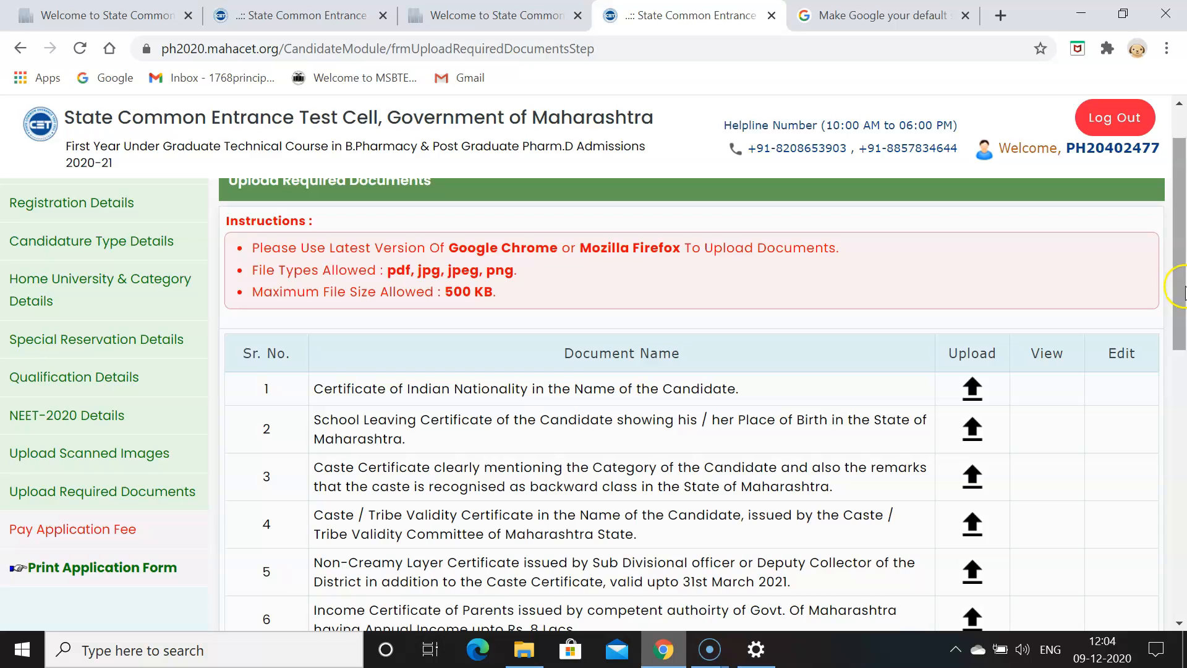
drag(1184, 286, 1184, 344)
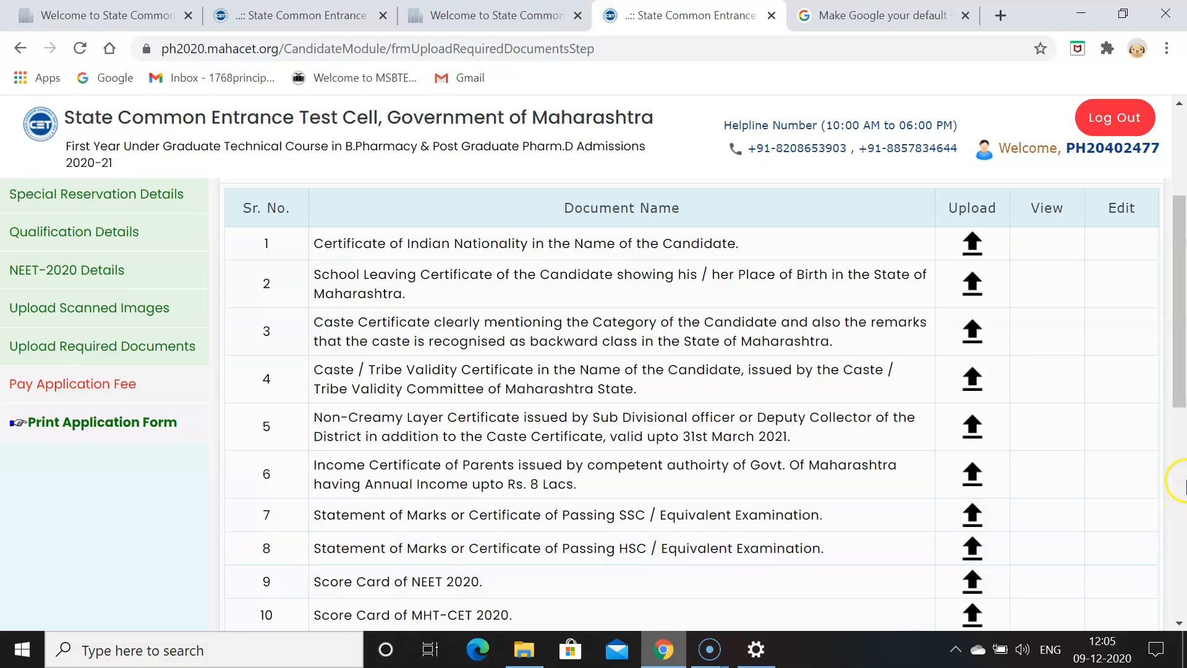
mouse_move(1176, 387)
mouse_down()
mouse_move(1180, 487)
mouse_move(1182, 393)
mouse_up()
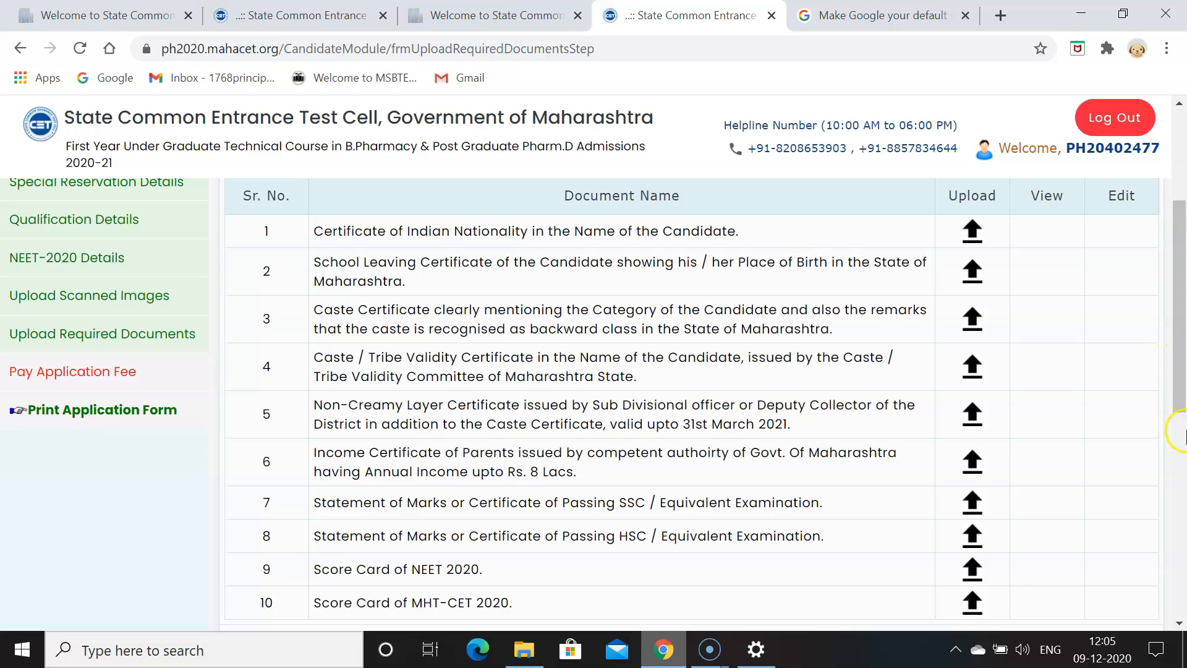
drag(1182, 386, 1183, 359)
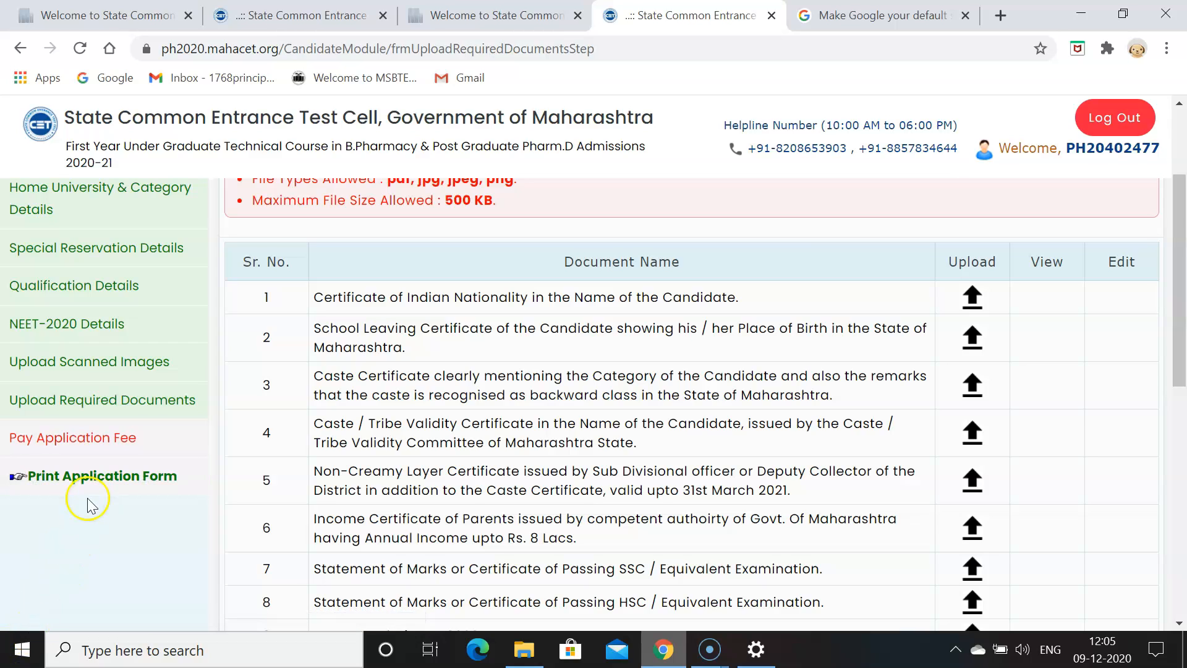
Try to open the Pay Application Fee section of the application form.
click(118, 450)
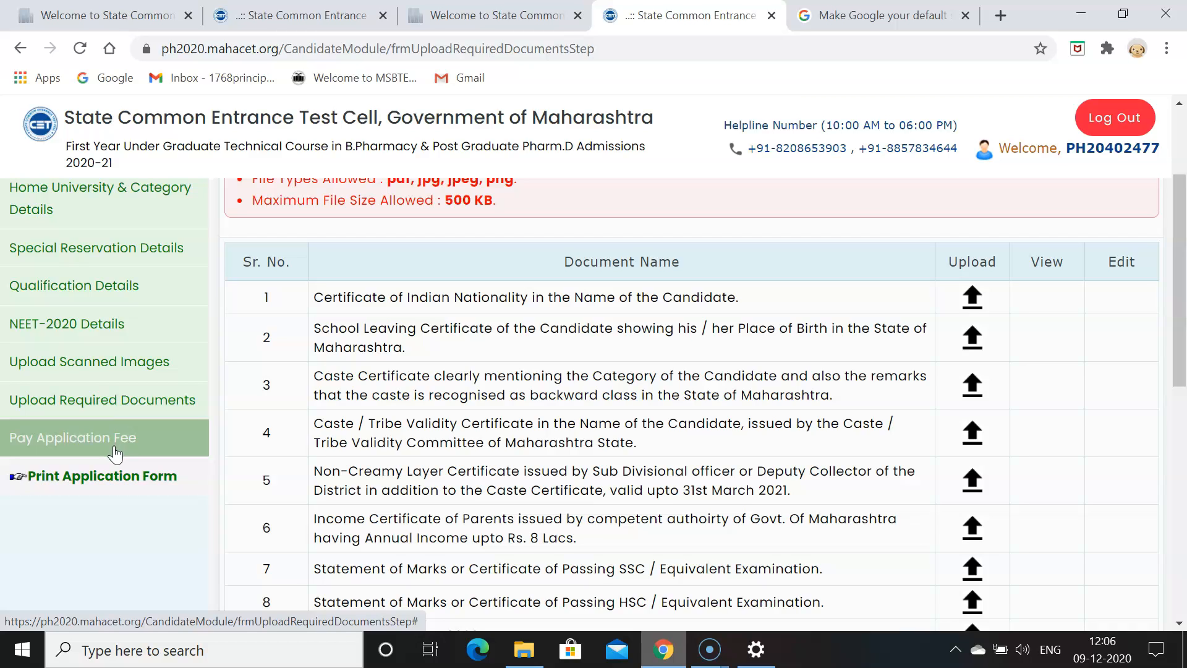
click(97, 458)
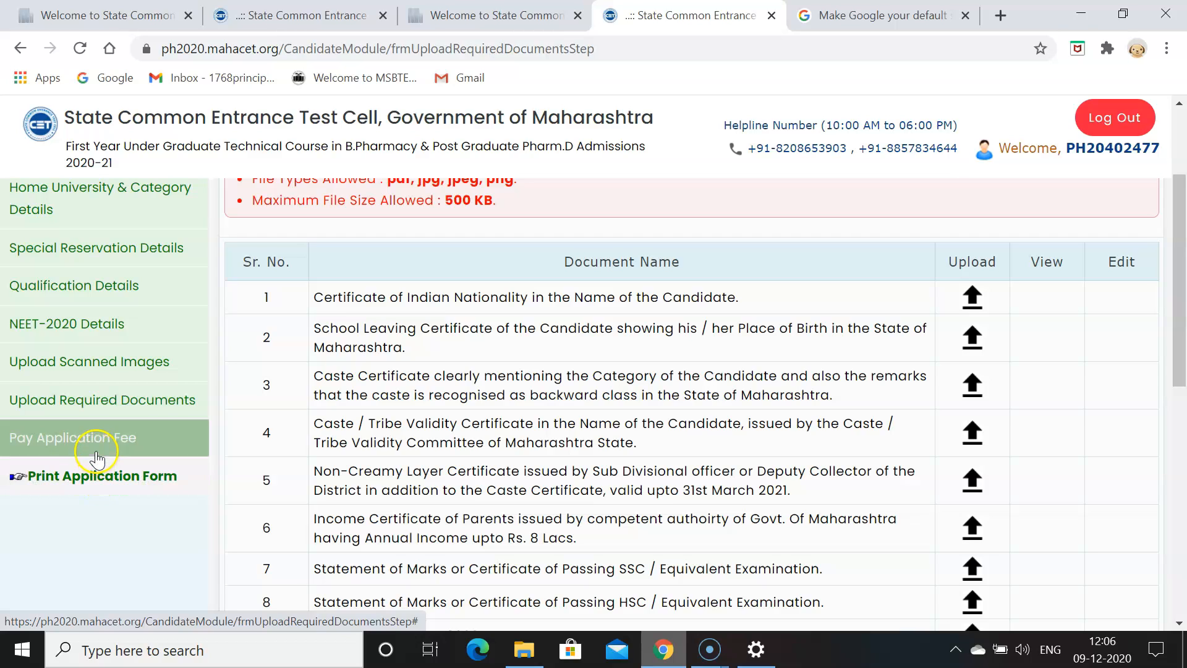